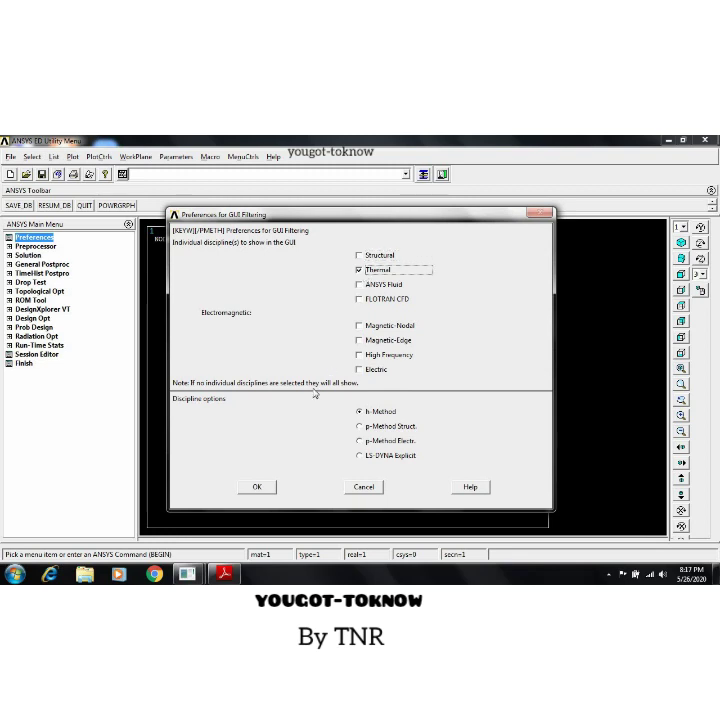
- Filter the interface to the Thermal discipline with h-Method and add the Solid Quad 4node 55 element type as reference number 1
click(257, 487)
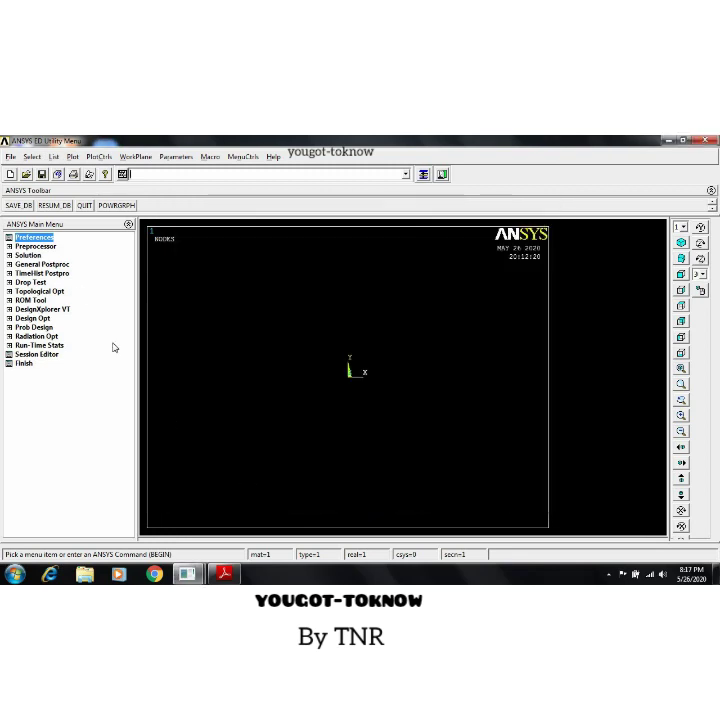
click(36, 246)
click(45, 255)
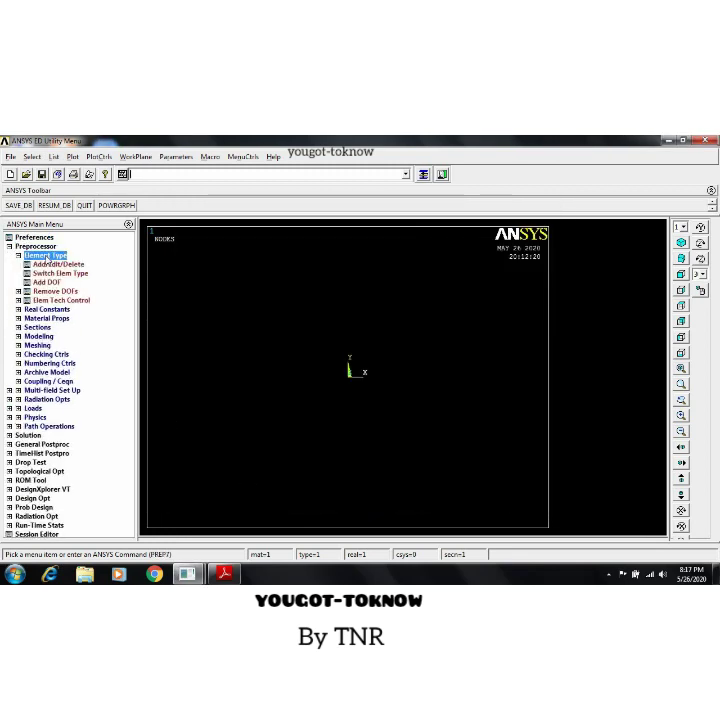
click(58, 264)
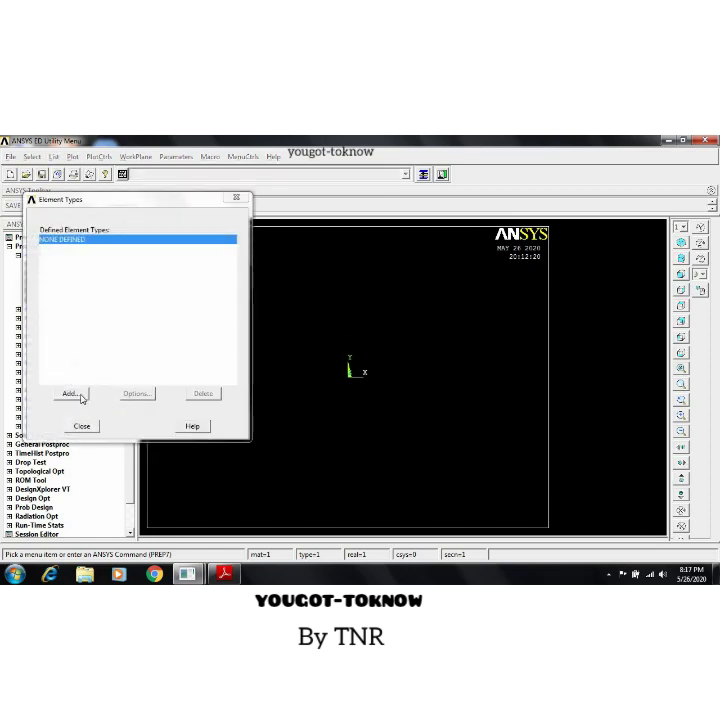
click(71, 393)
click(385, 342)
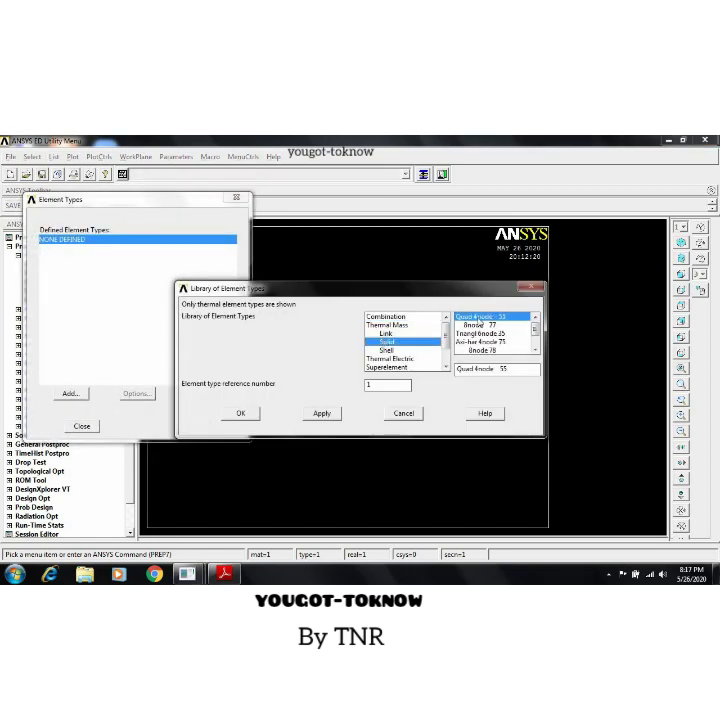
click(256, 414)
- Set the PLANE55 element behavior K3 to Plane Thickness and finish the element type definition
click(137, 394)
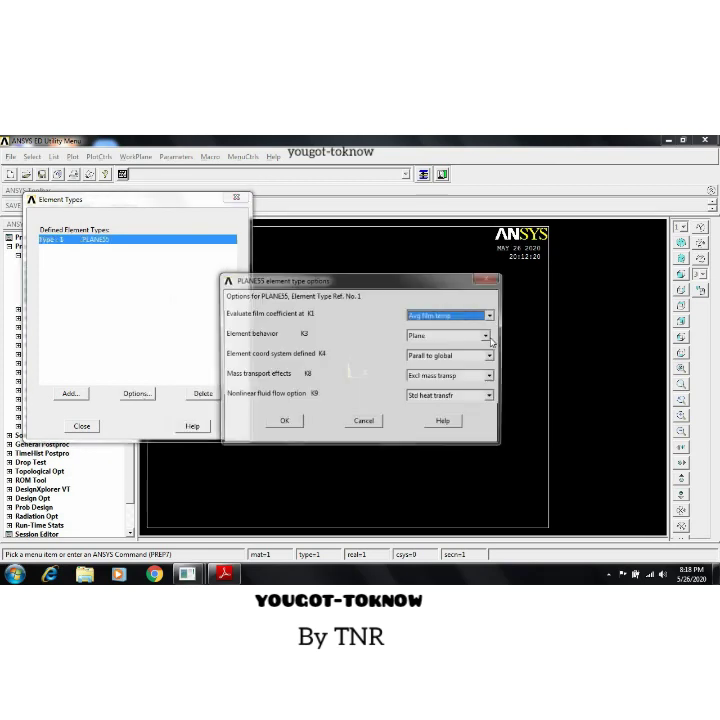
click(449, 336)
click(450, 364)
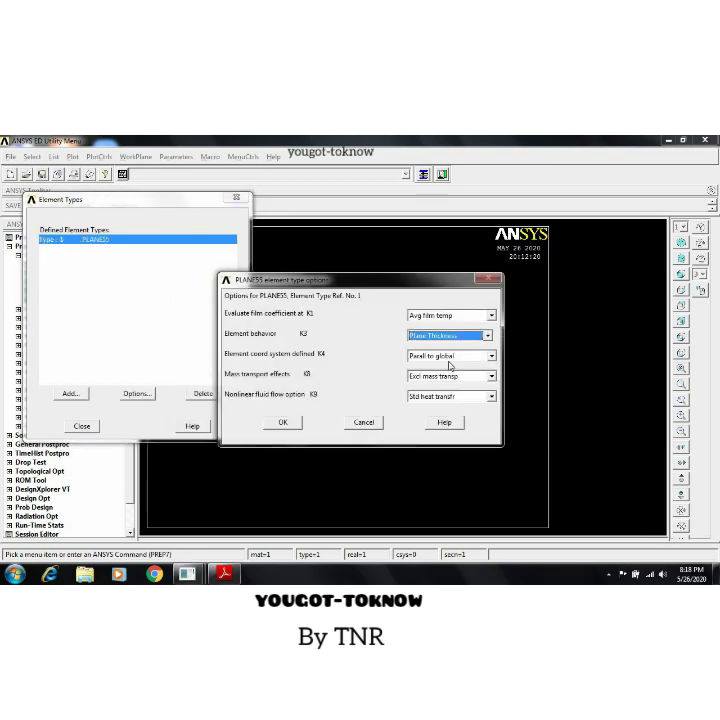
click(283, 421)
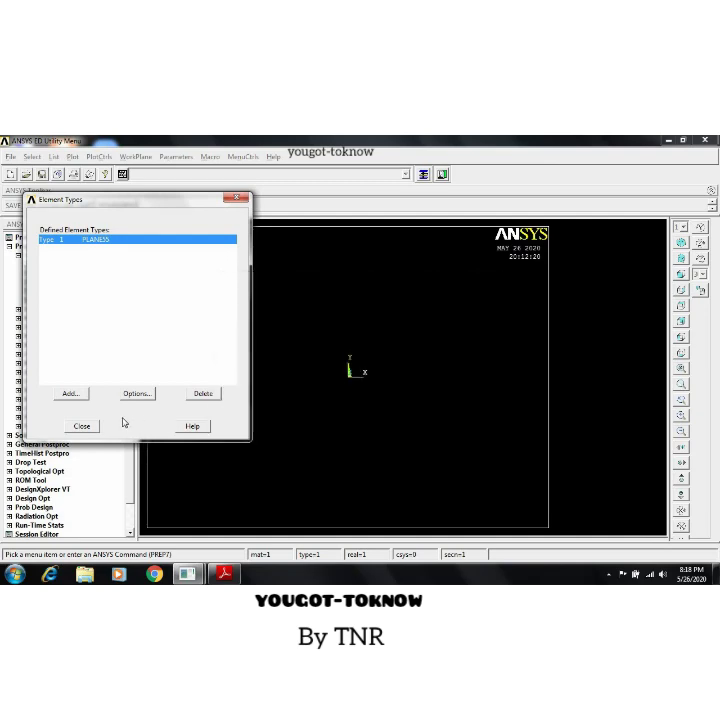
click(82, 426)
click(18, 256)
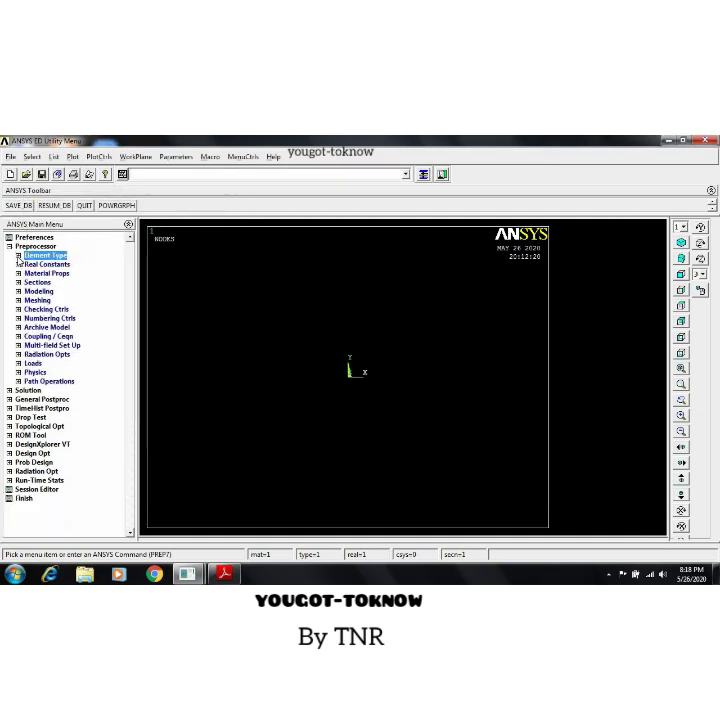
- Add real constant set 1 for PLANE55 with a Z-depth thickness of 1
click(46, 264)
click(56, 273)
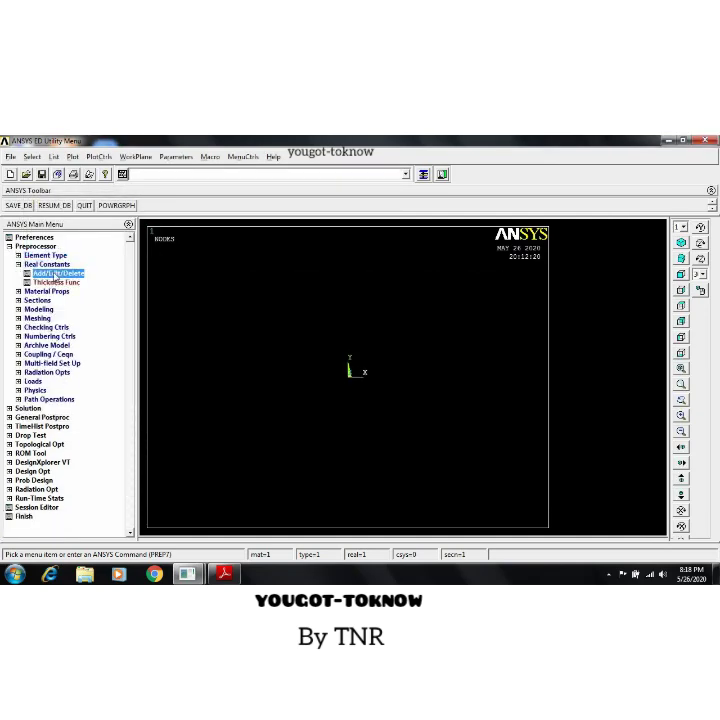
click(70, 379)
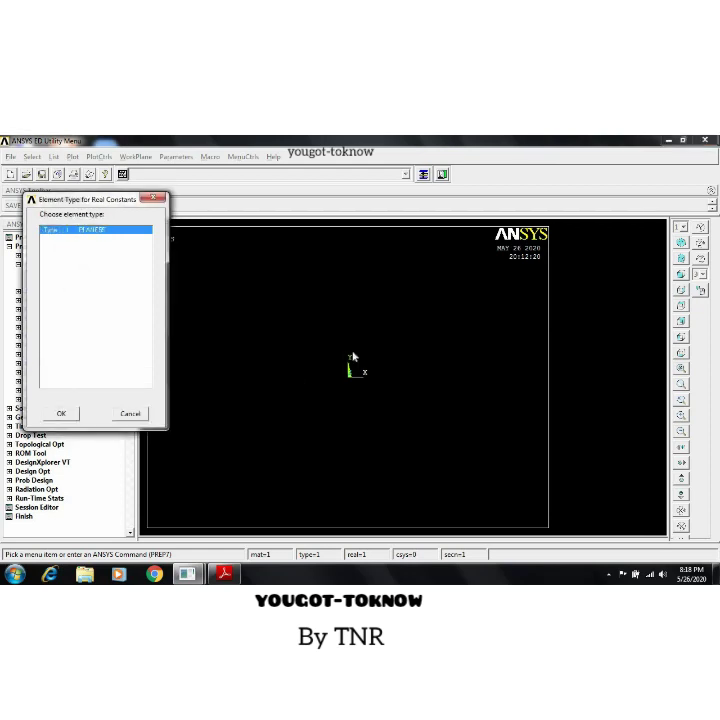
click(61, 409)
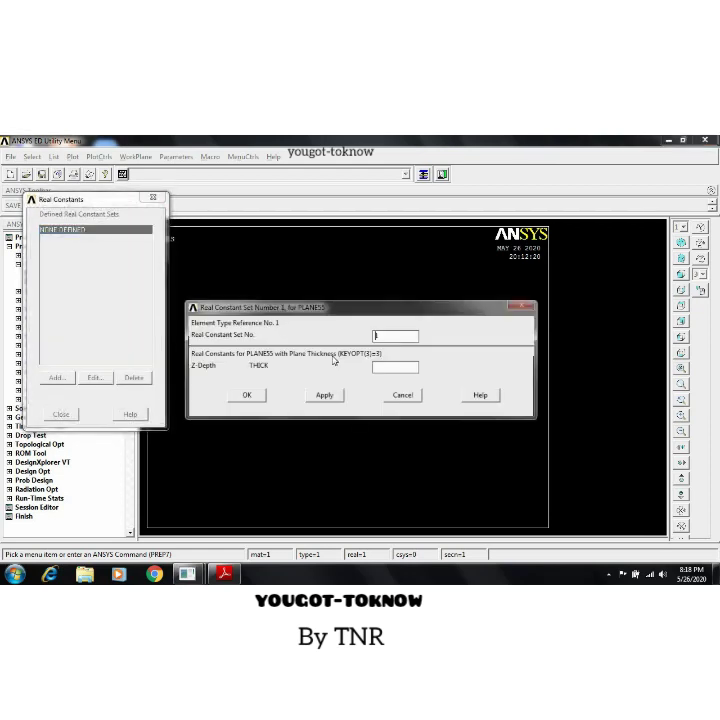
click(399, 368)
text(1)
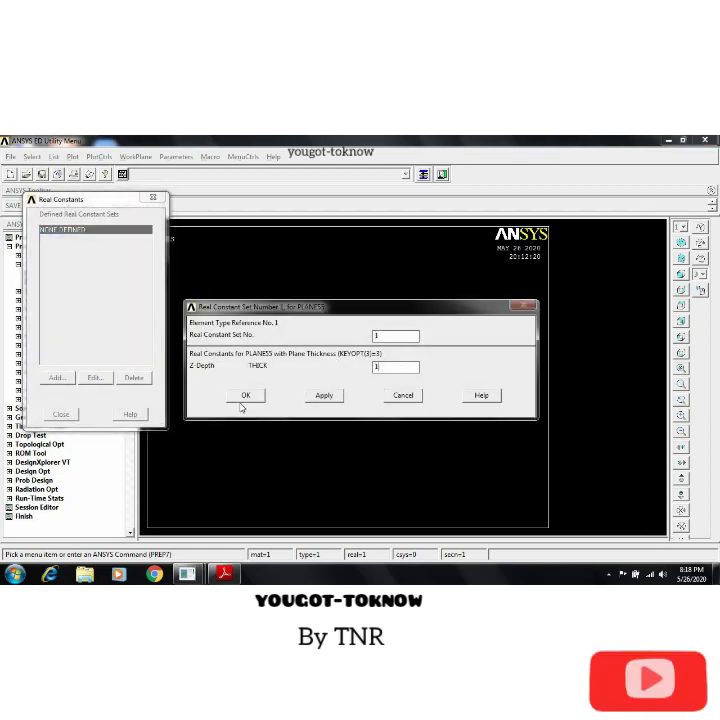
click(245, 396)
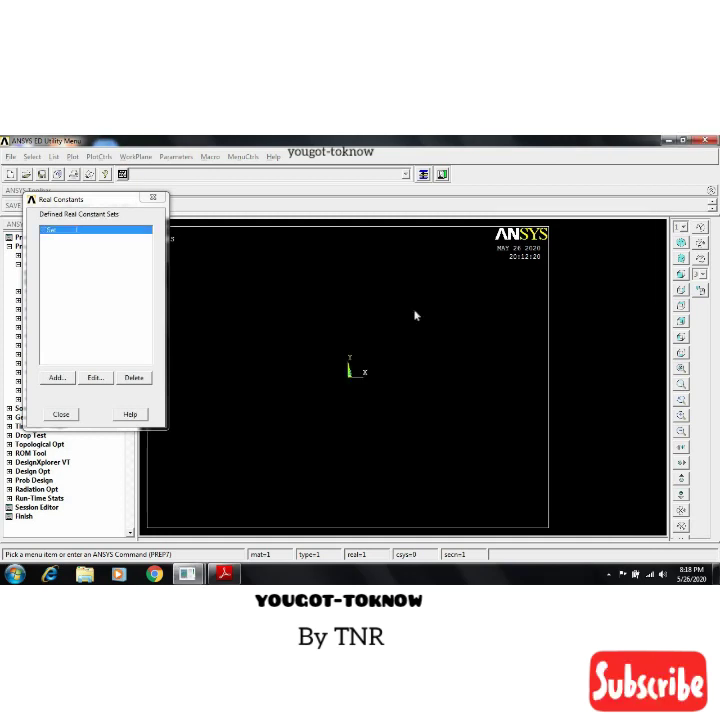
click(60, 414)
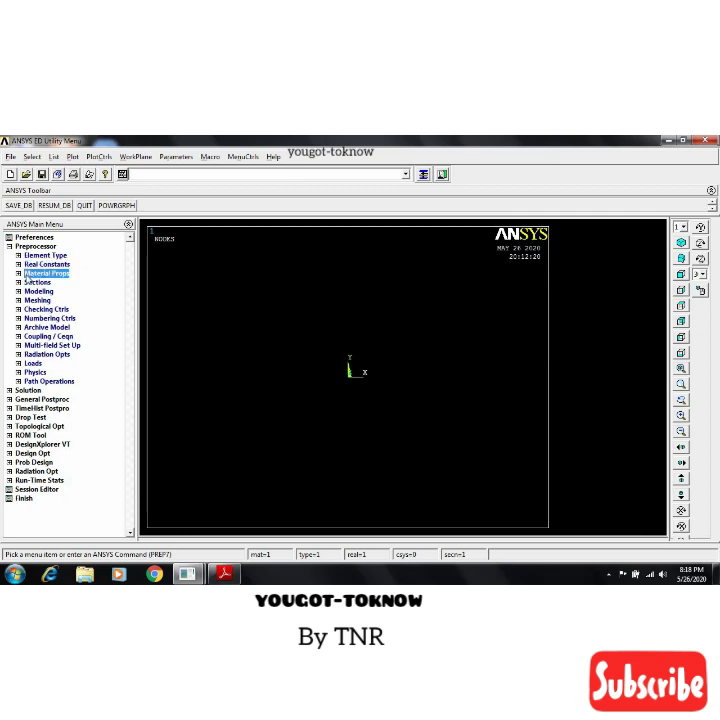
- Define isotropic thermal conductivity KXX of 180 for material model 1 and exit the material definition
click(60, 291)
click(60, 309)
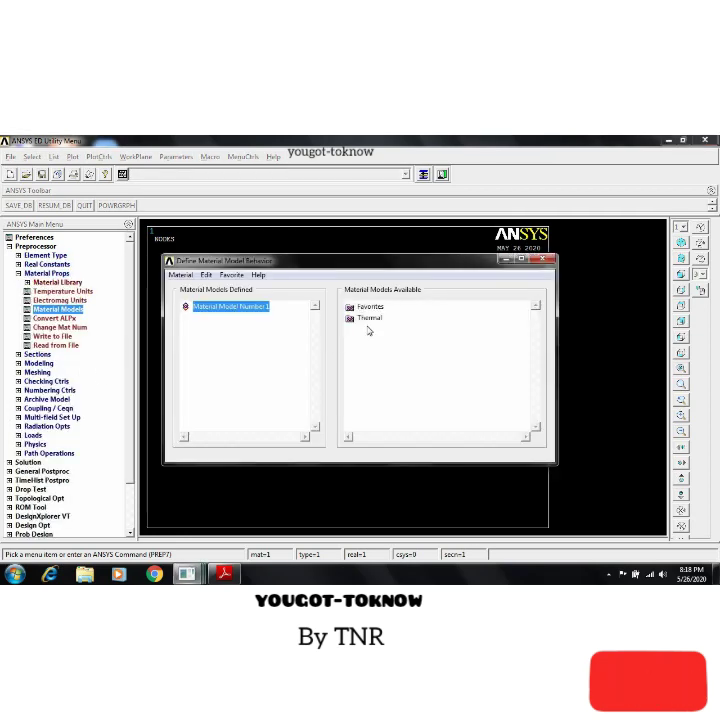
double_click(370, 318)
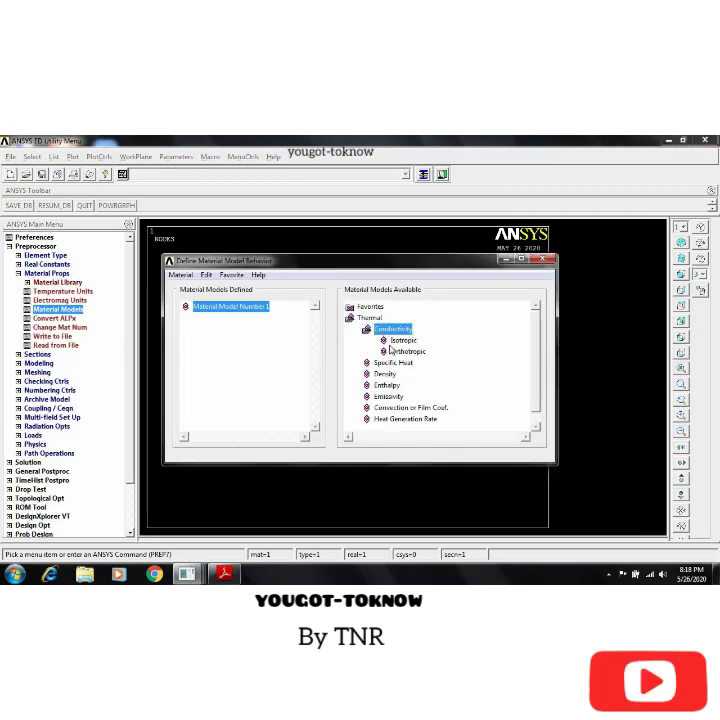
double_click(390, 329)
double_click(396, 340)
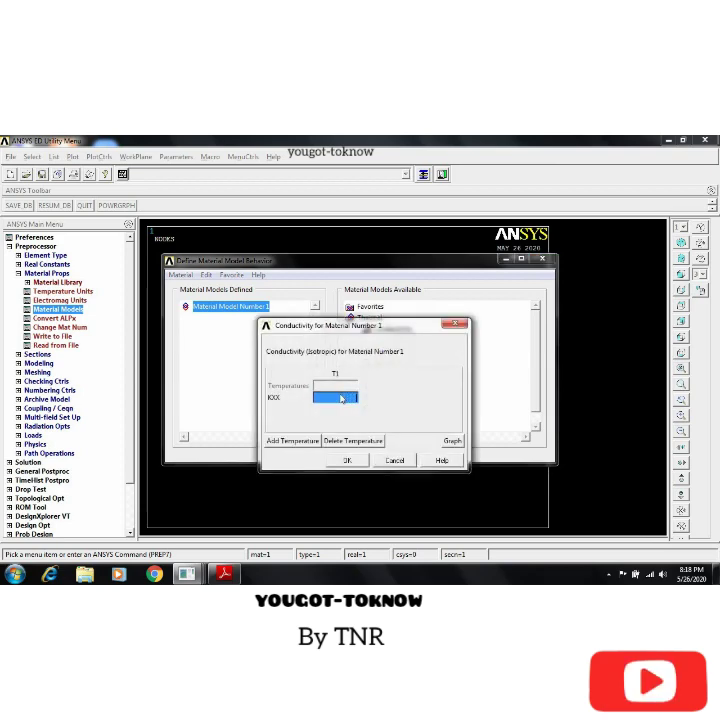
text(2)
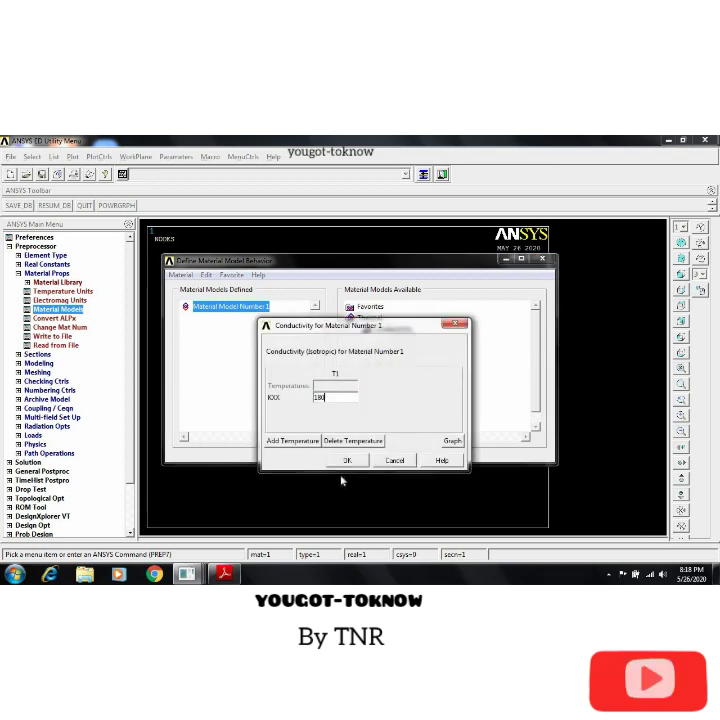
click(345, 459)
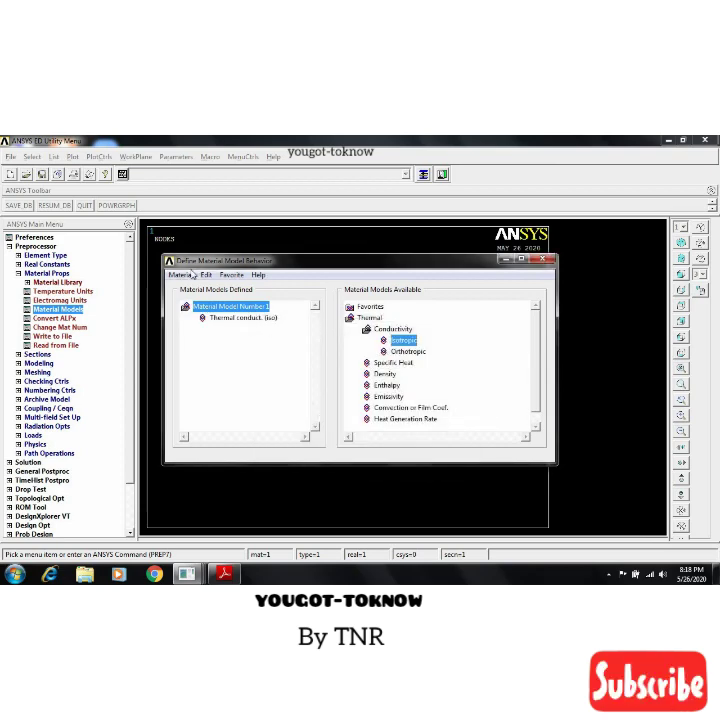
click(180, 274)
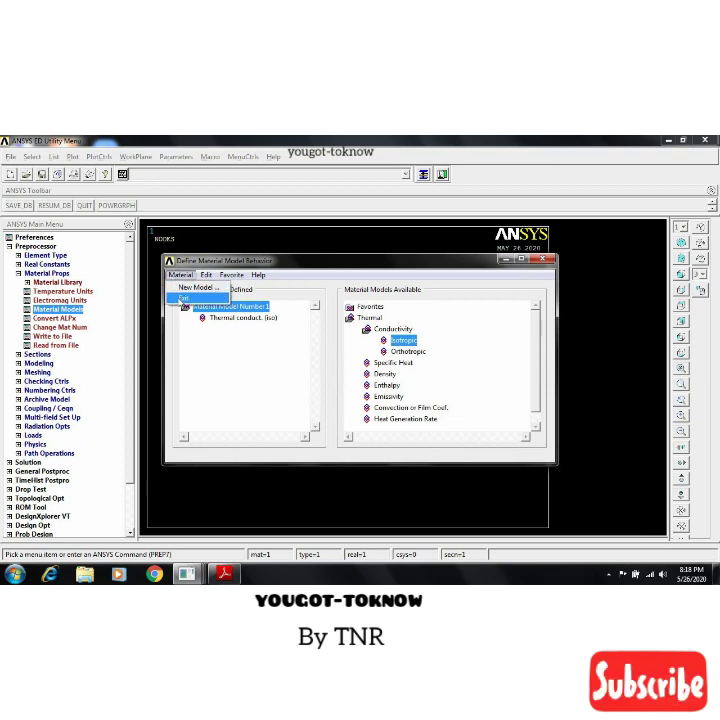
click(190, 335)
click(18, 274)
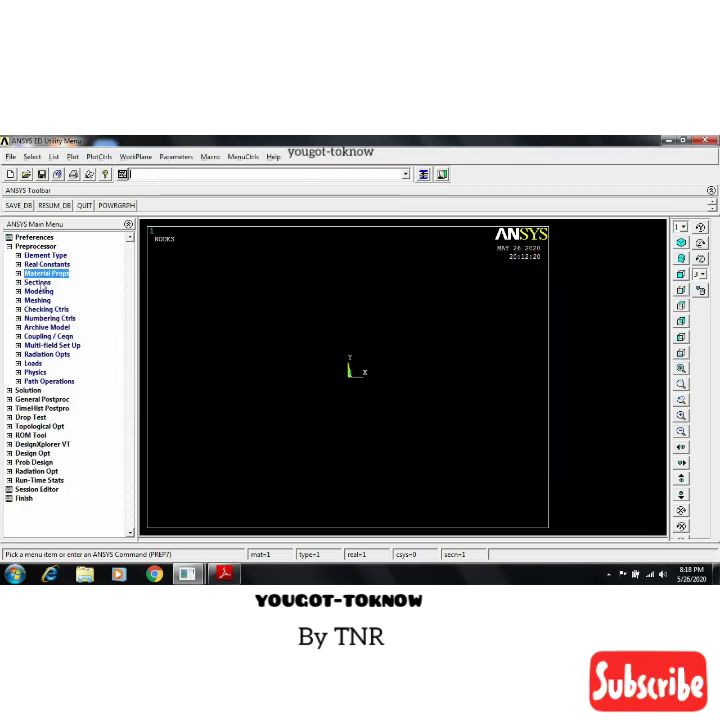
- Create a rectangular area by two corners from WP X 0, WP Y 0 with width 0.16 and height 0.01
click(38, 291)
click(43, 300)
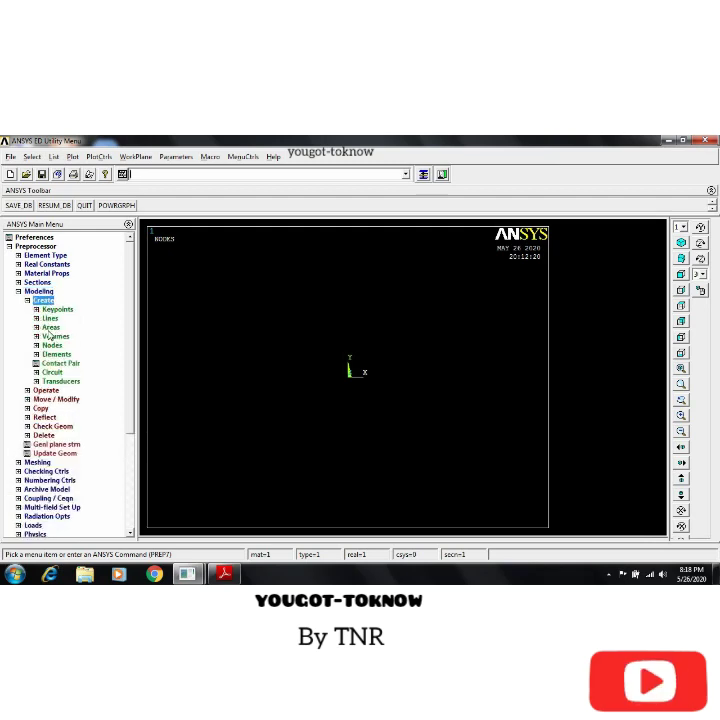
click(50, 328)
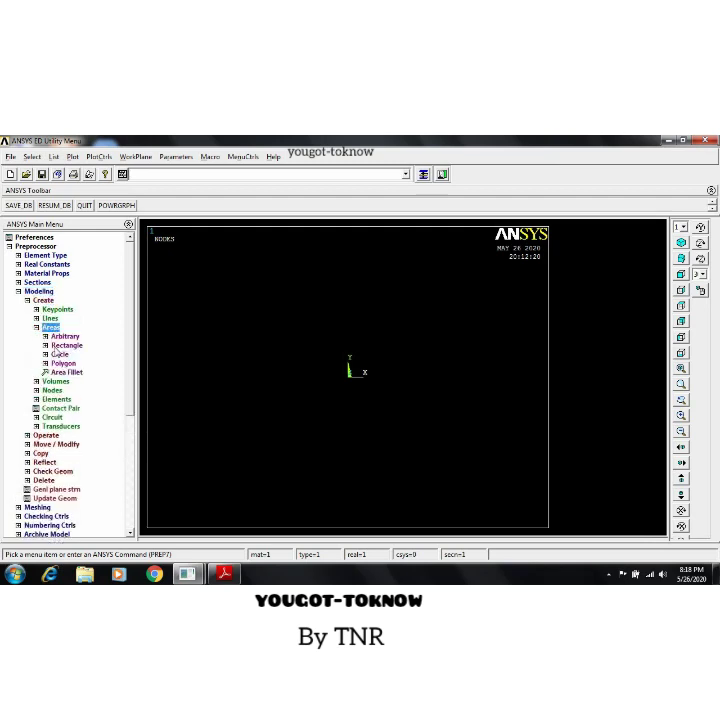
click(66, 345)
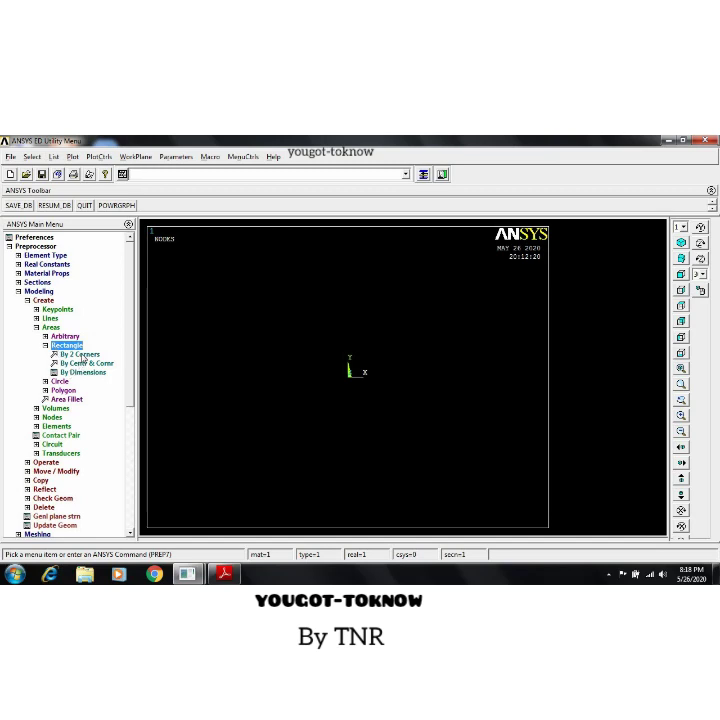
click(72, 355)
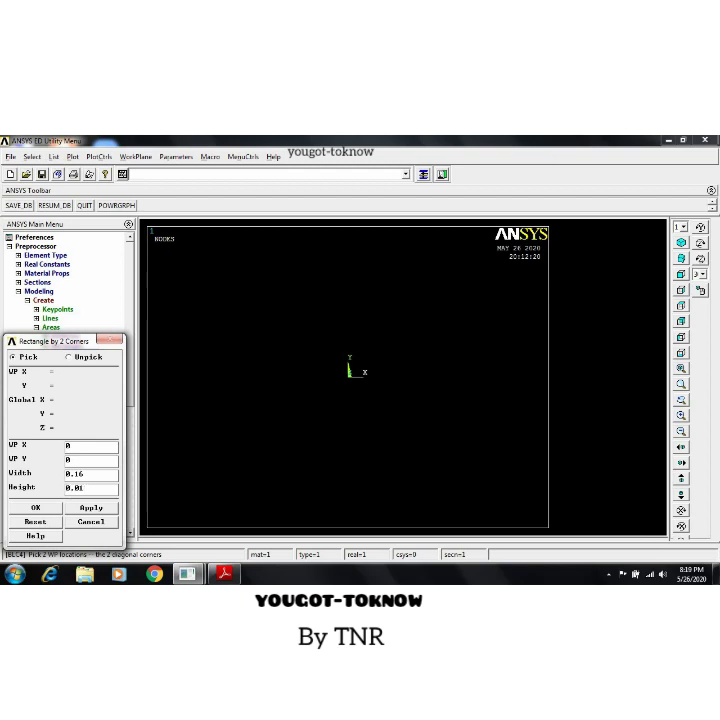
click(35, 507)
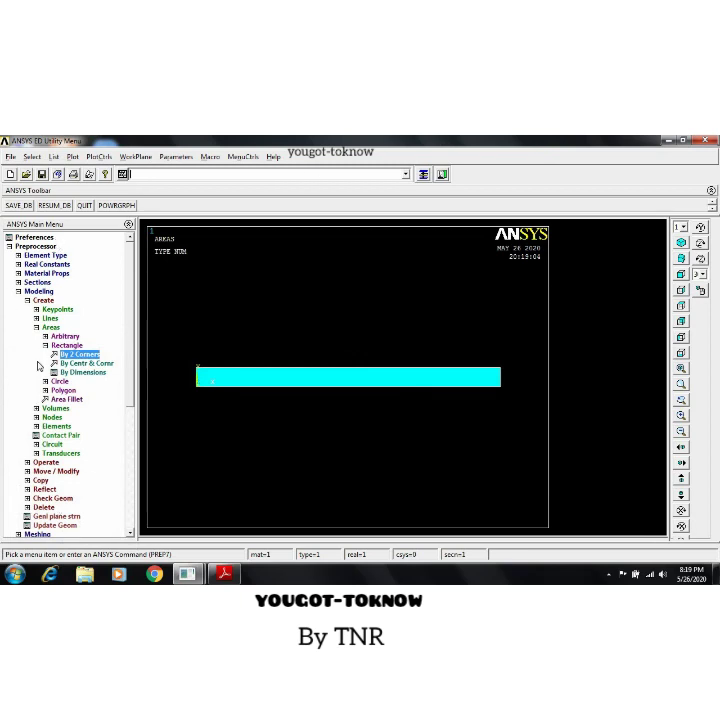
click(43, 300)
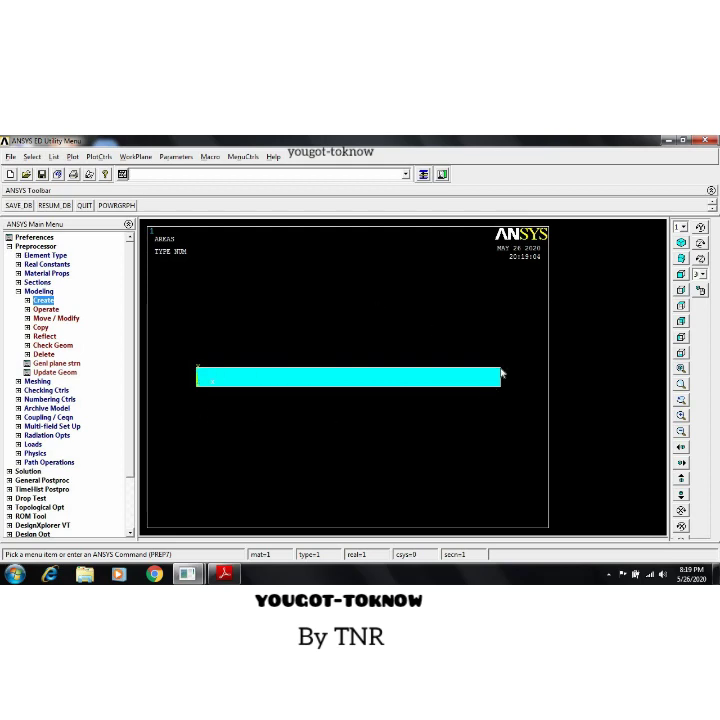
- Manually size the rectangle's two long edges for meshing with 32 element divisions each
click(30, 381)
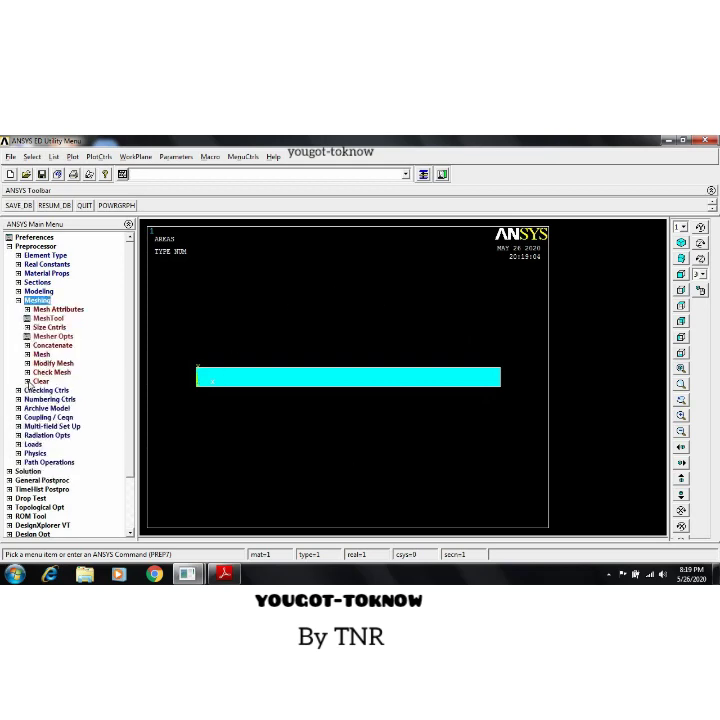
click(45, 327)
click(58, 345)
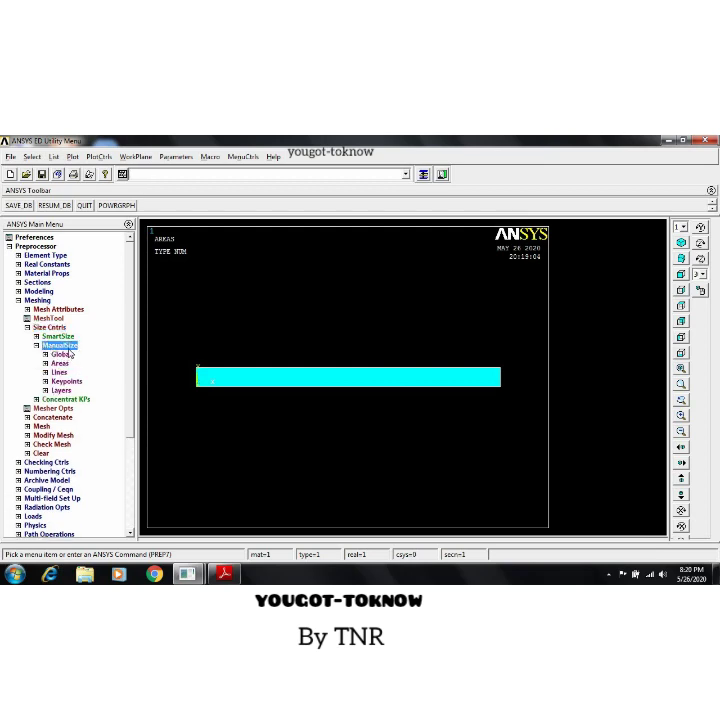
click(59, 372)
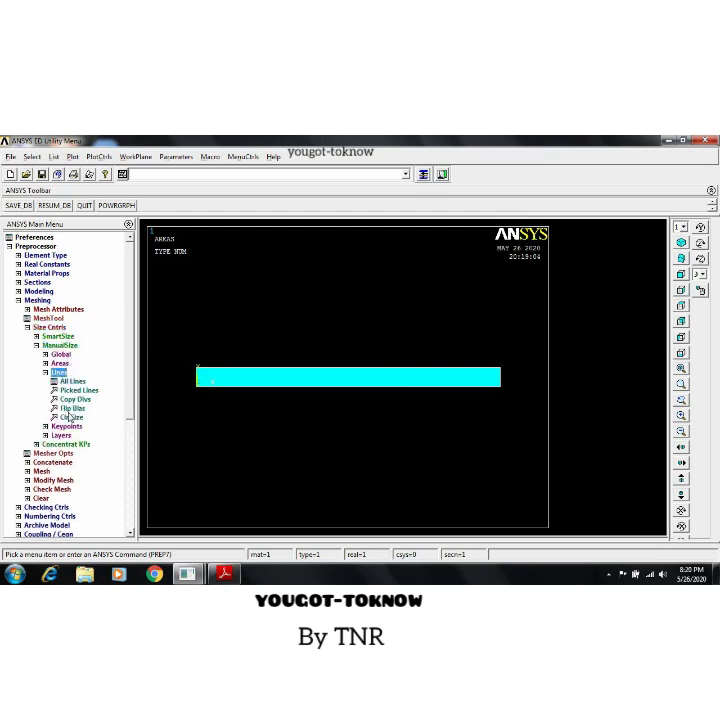
click(79, 390)
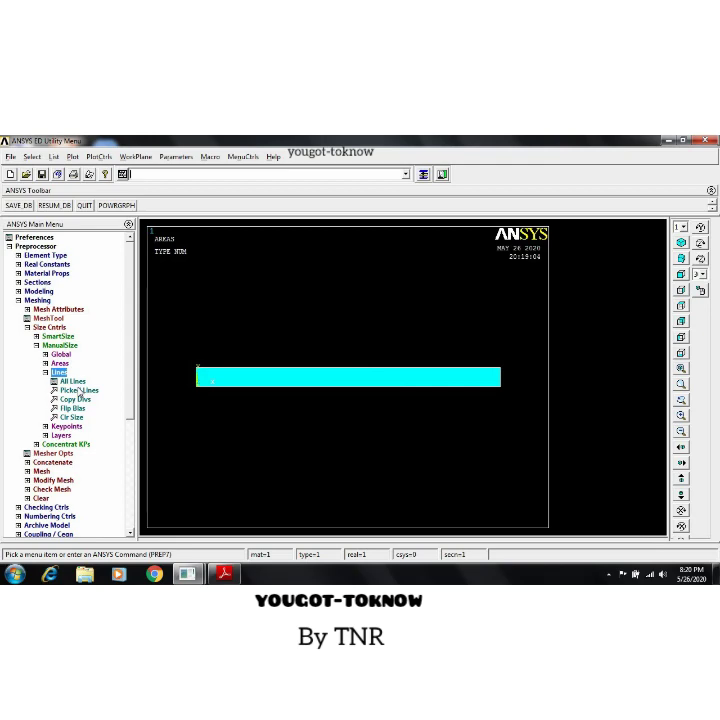
click(409, 373)
click(398, 389)
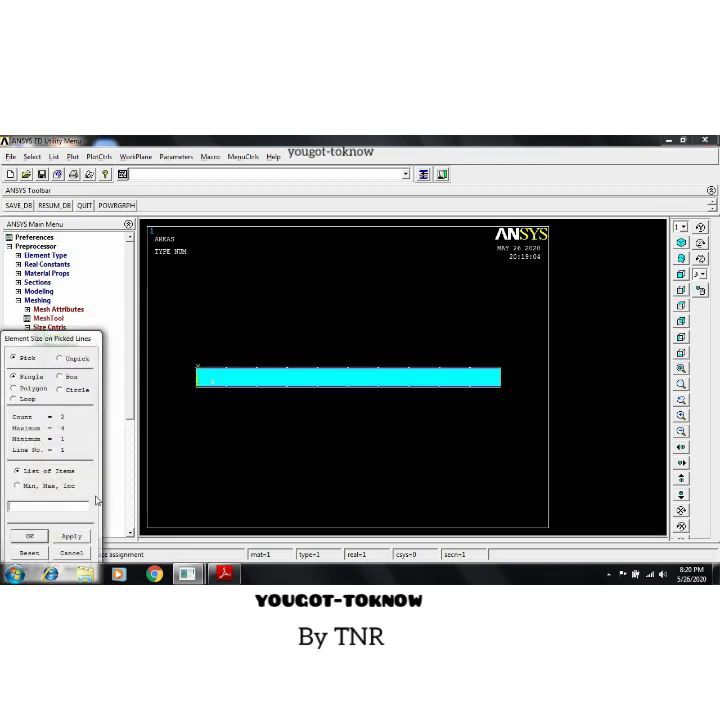
click(30, 536)
click(419, 308)
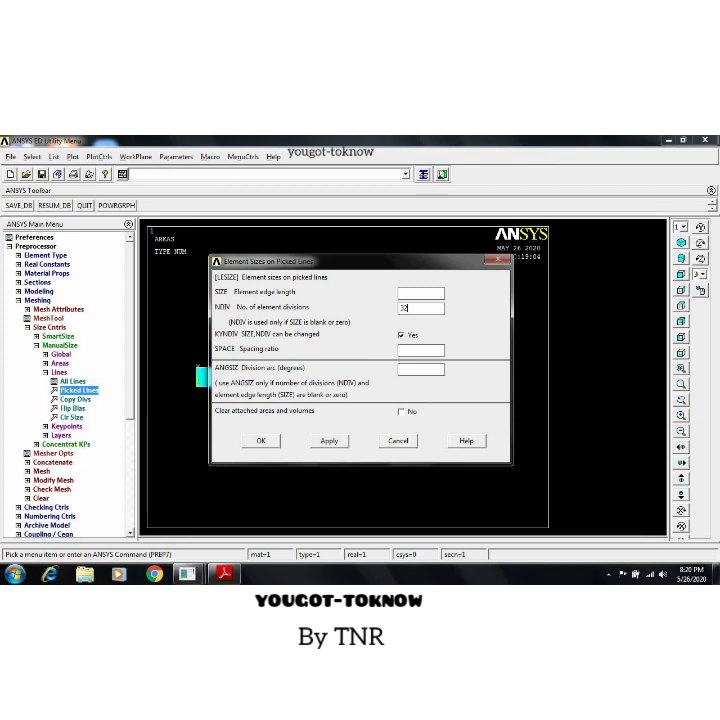
click(252, 444)
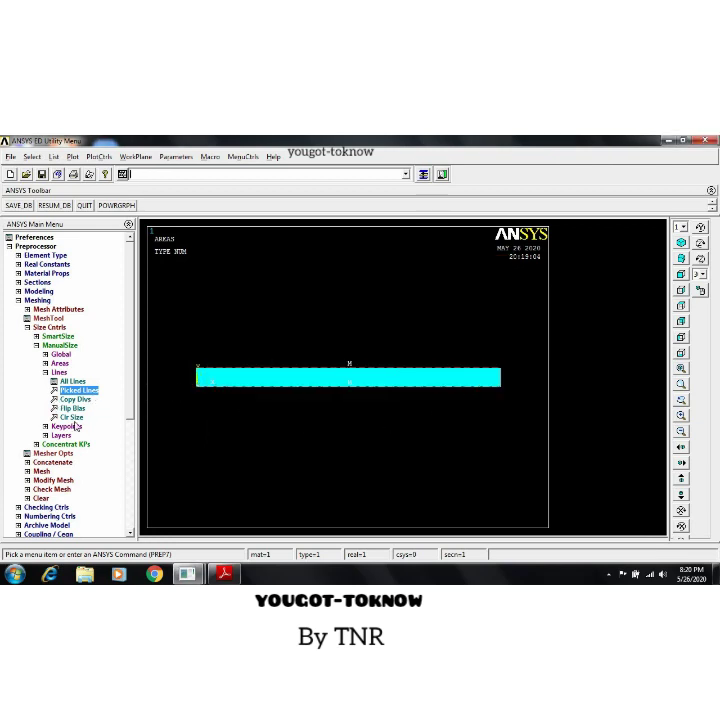
- Manually size the rectangle's two short end edges for meshing with 2 element divisions each
click(79, 390)
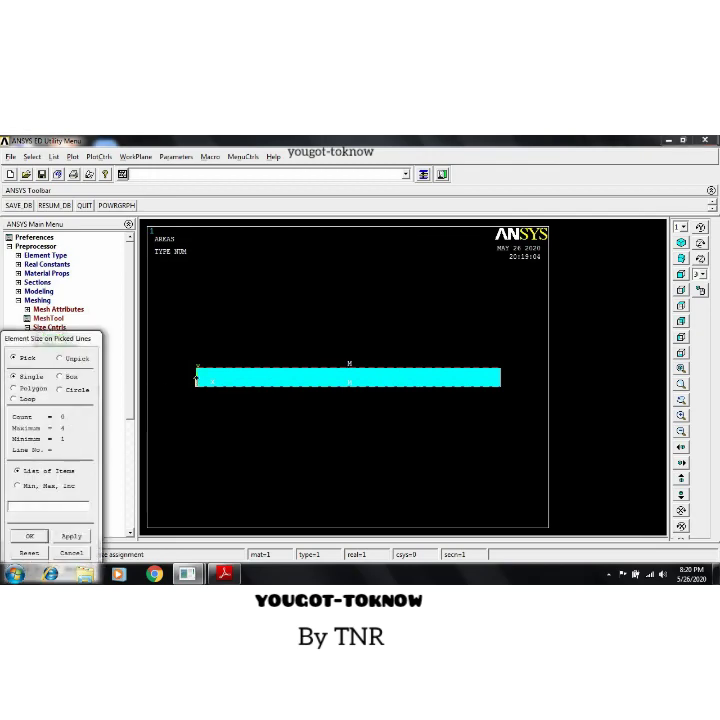
click(499, 378)
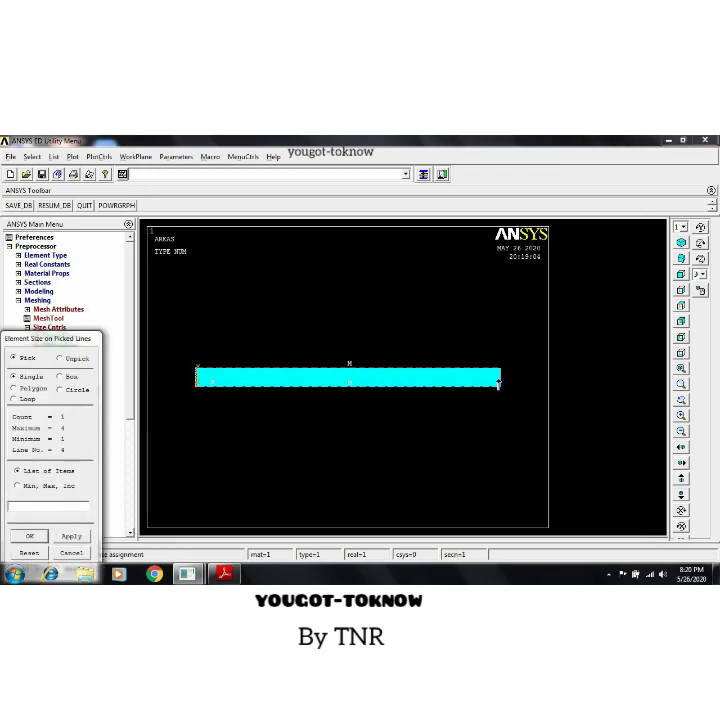
click(14, 533)
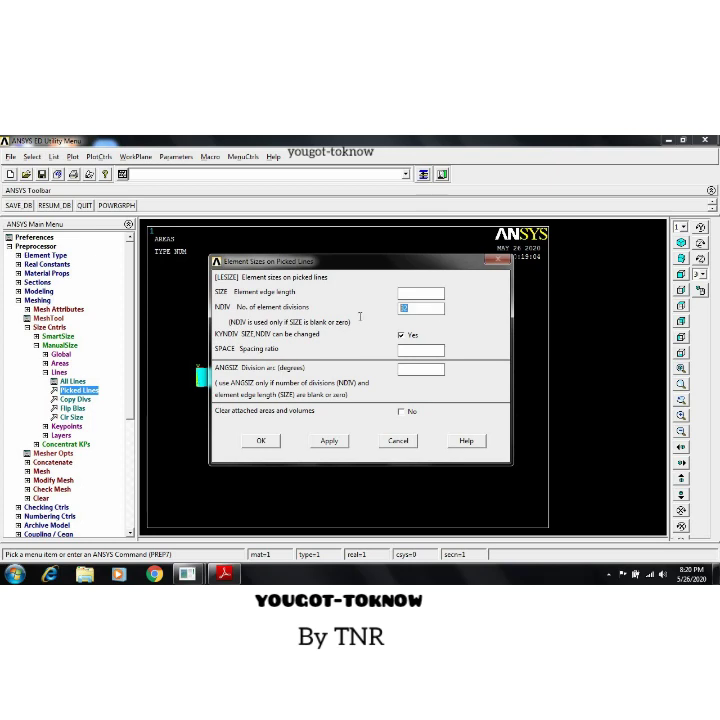
text(2)
click(259, 445)
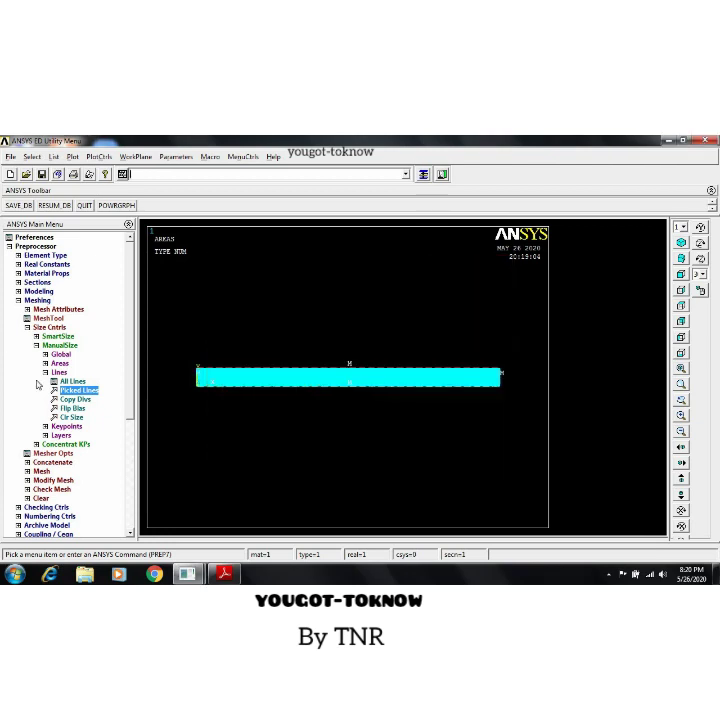
click(59, 345)
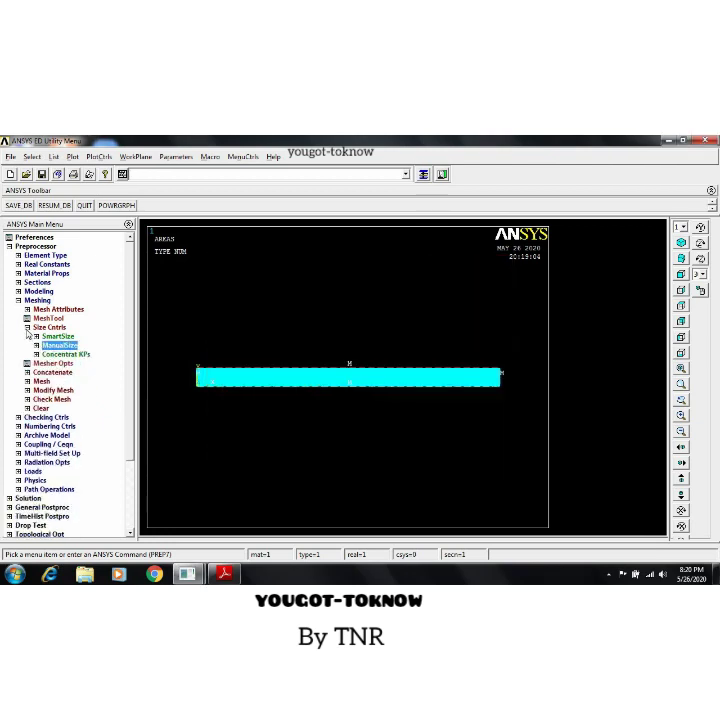
click(49, 327)
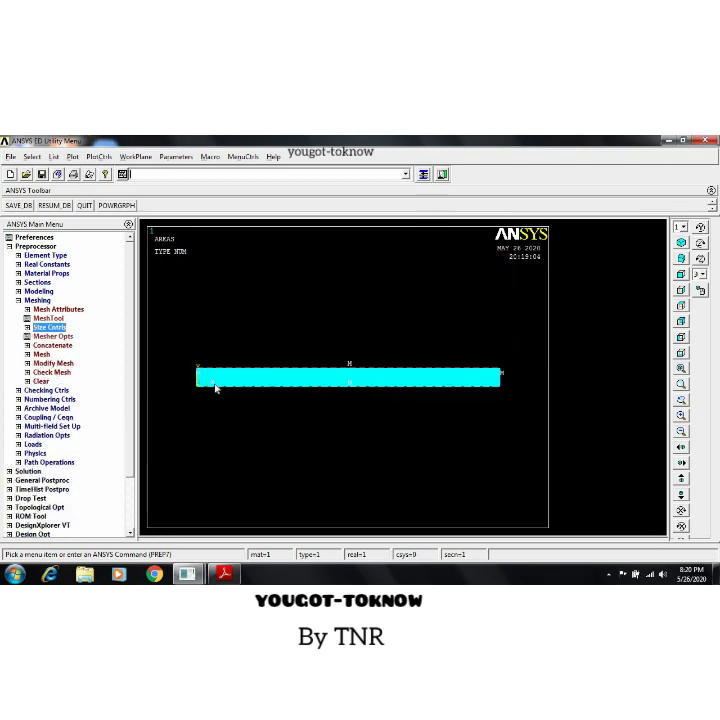
- Free-mesh the rectangular area and finish with the preprocessing stage
click(41, 355)
click(50, 381)
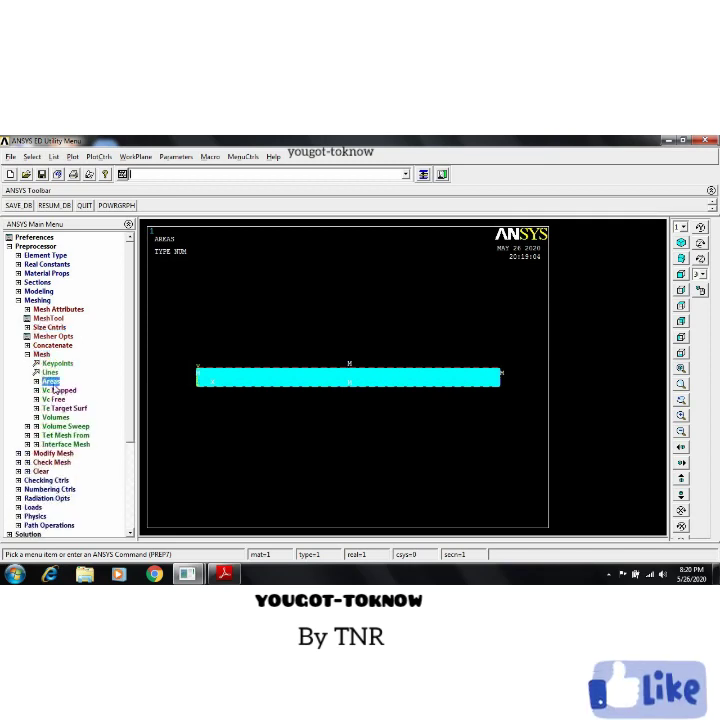
click(57, 398)
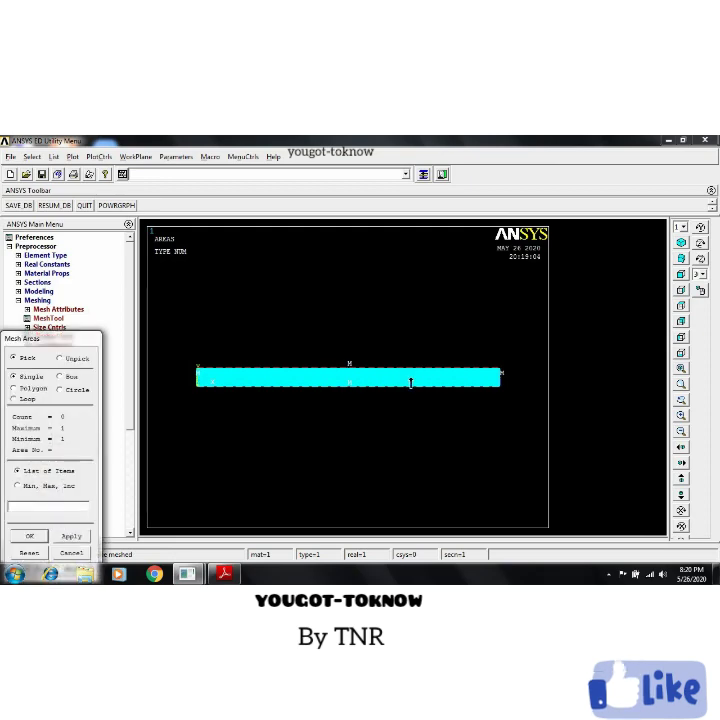
click(410, 382)
click(30, 536)
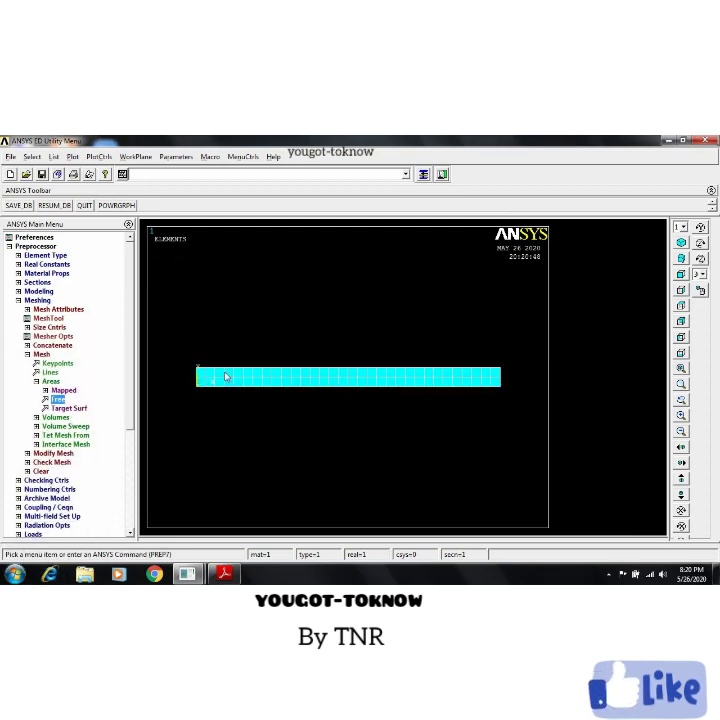
click(37, 300)
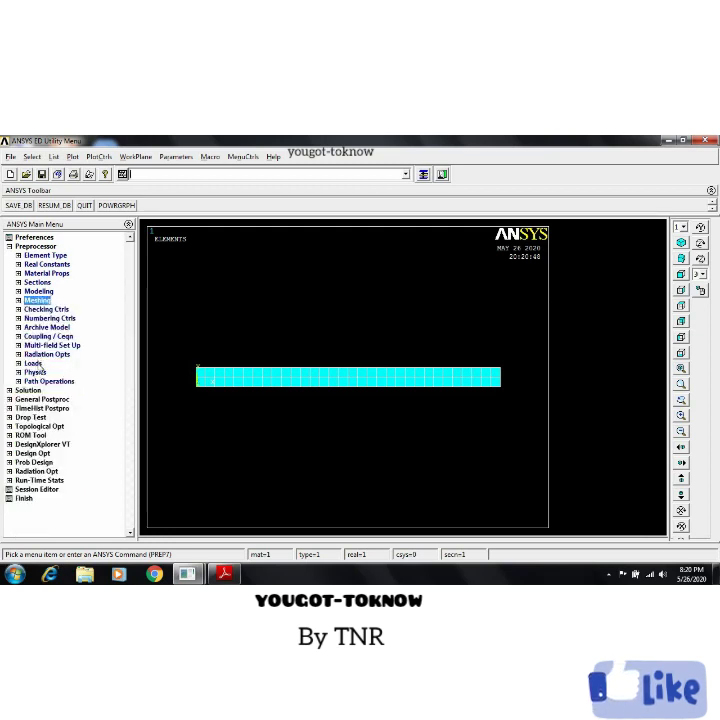
click(17, 245)
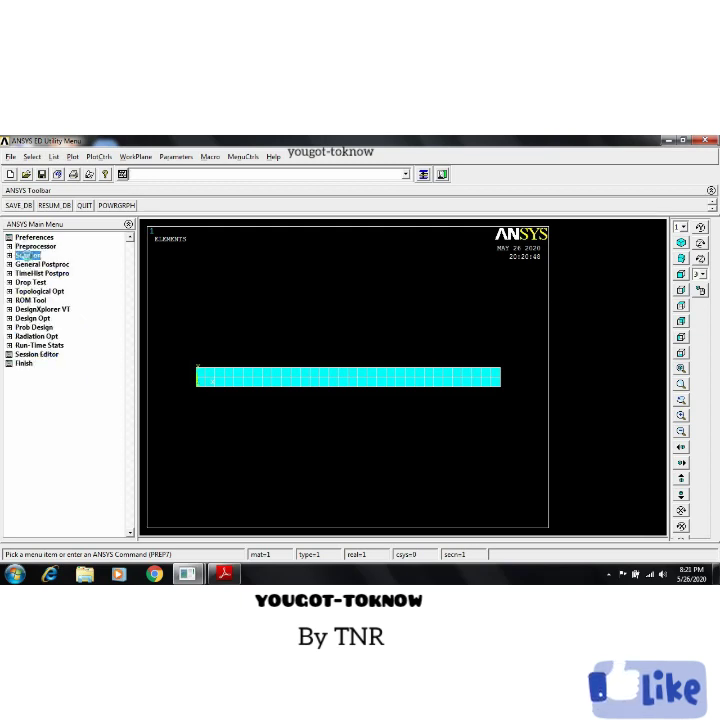
- Apply a constant temperature load (TEMP) of 120 on the plate's two short end lines
click(28, 255)
click(44, 282)
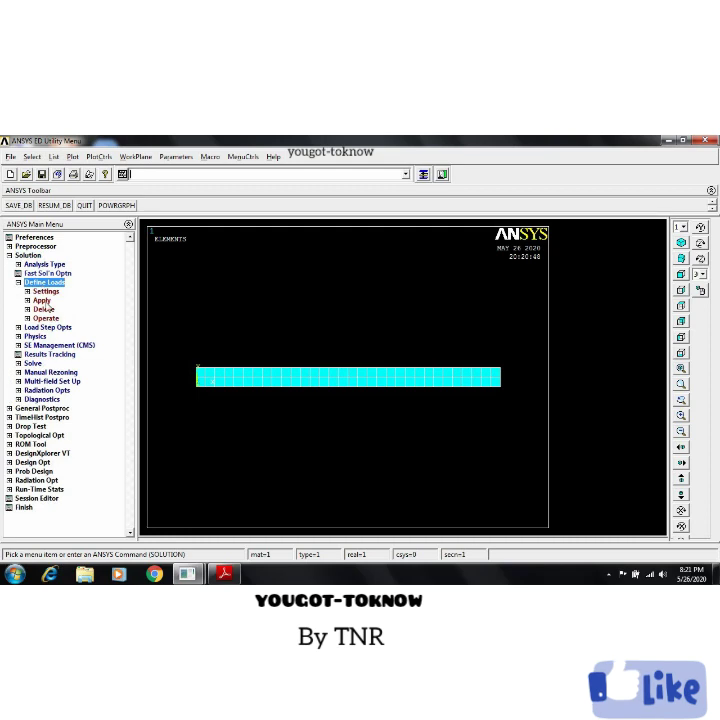
click(41, 300)
click(53, 309)
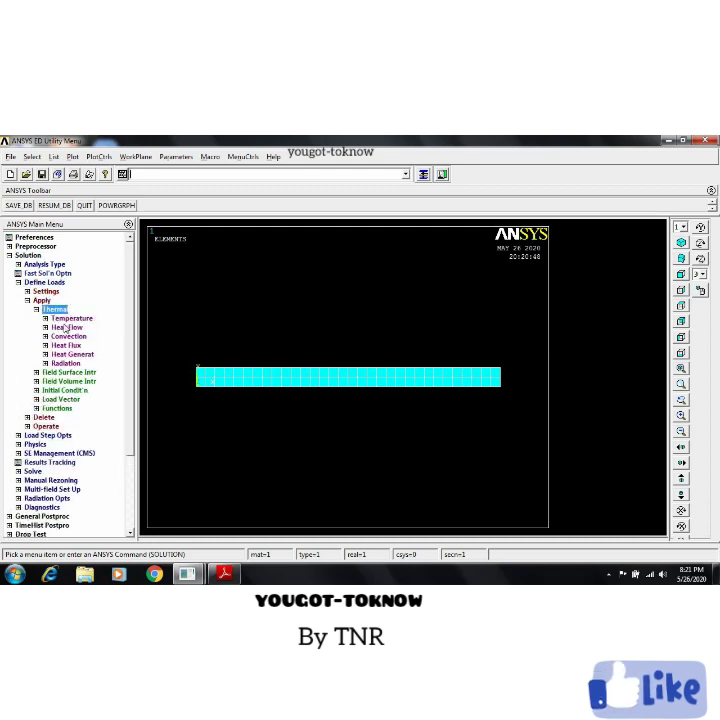
click(70, 318)
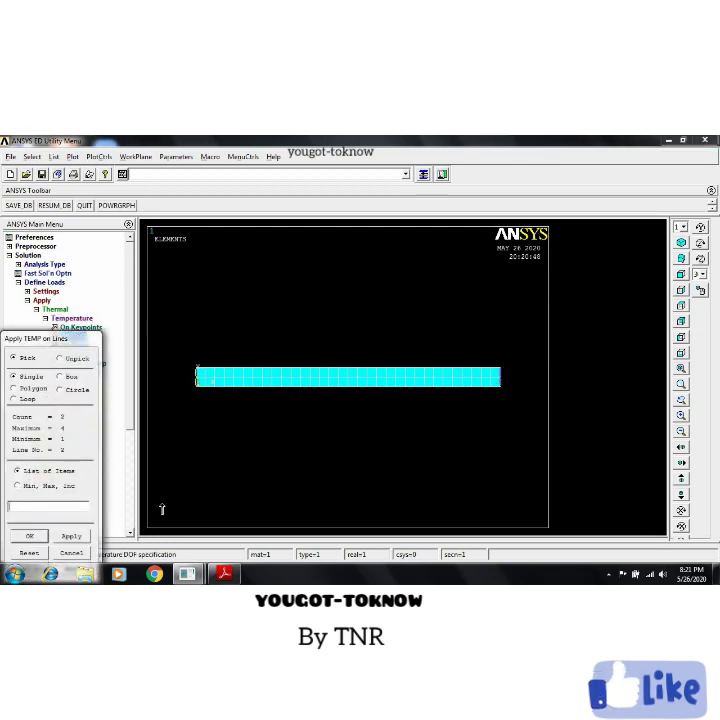
middle_click(345, 388)
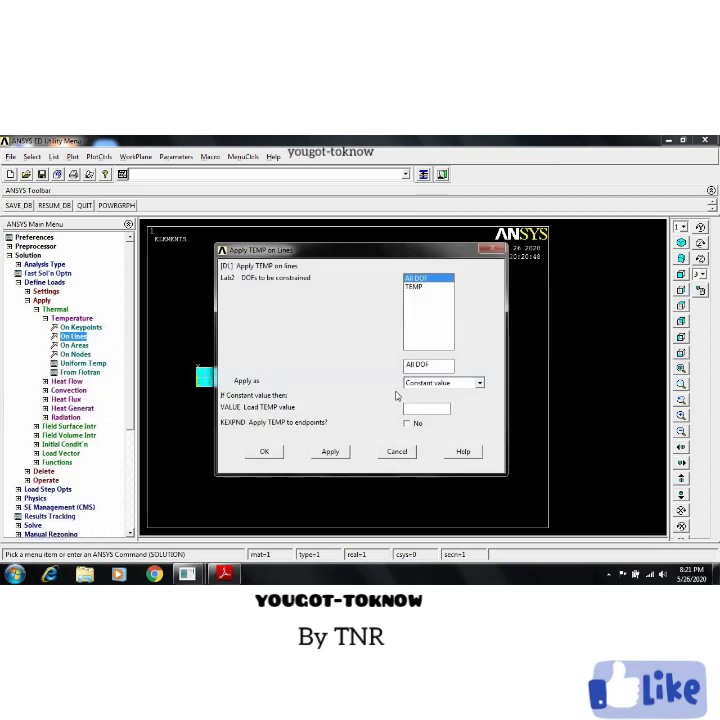
click(418, 286)
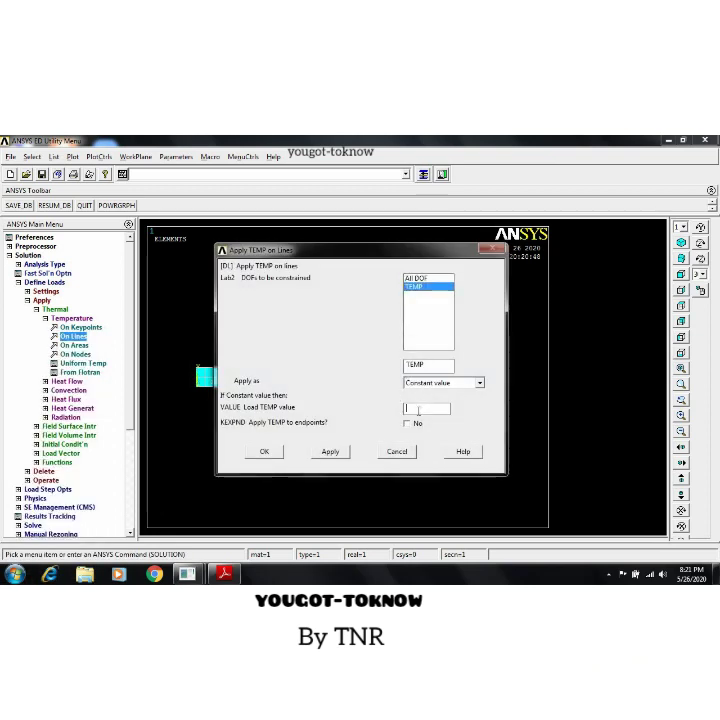
text(120)
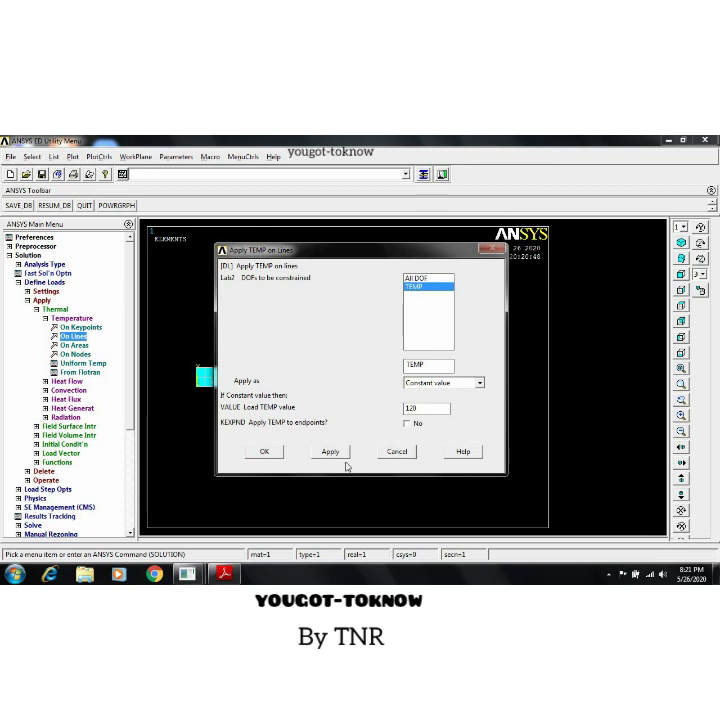
click(264, 451)
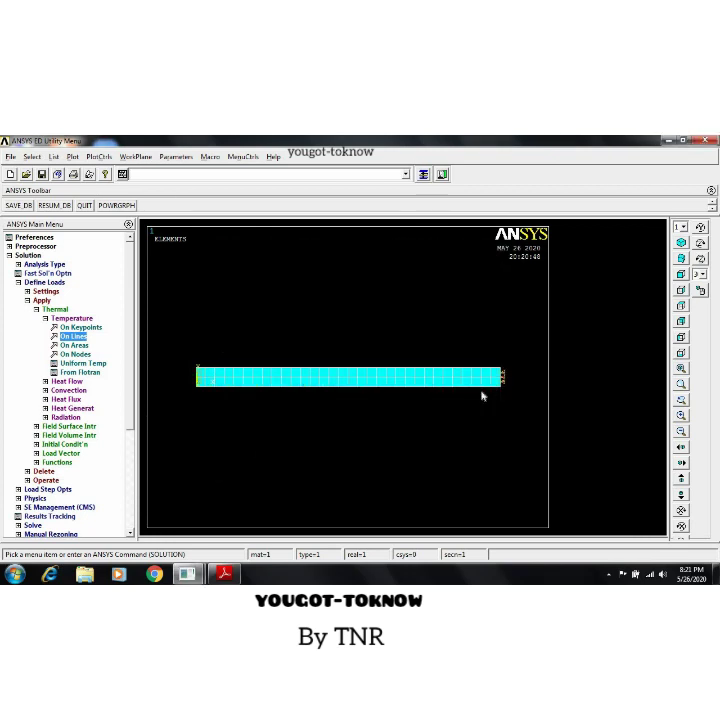
click(46, 320)
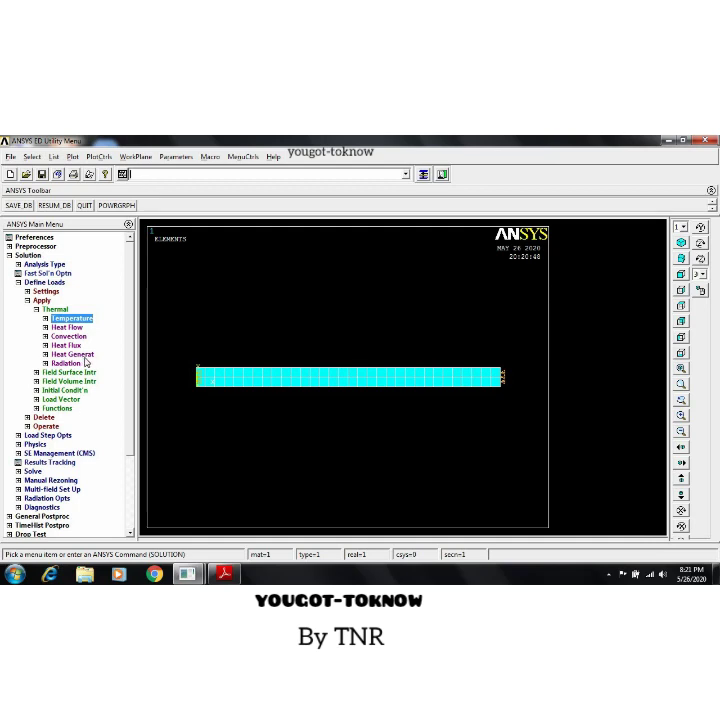
- Apply a constant heat generation load of 1.2e6 on the plate area
click(80, 355)
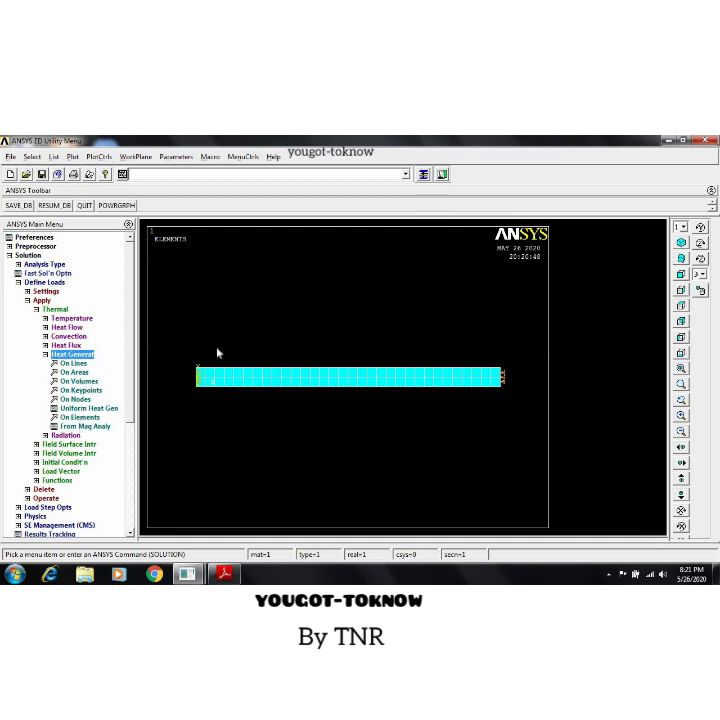
click(73, 372)
click(284, 384)
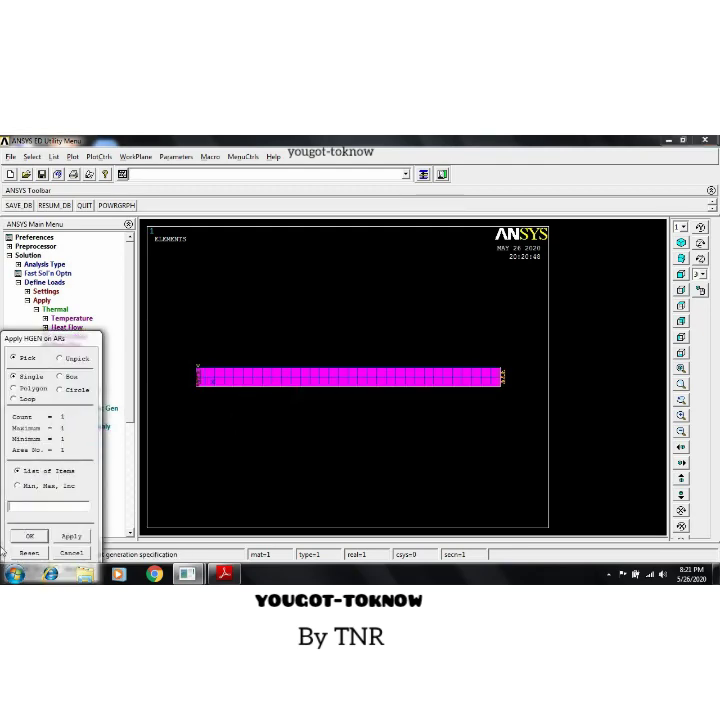
click(30, 536)
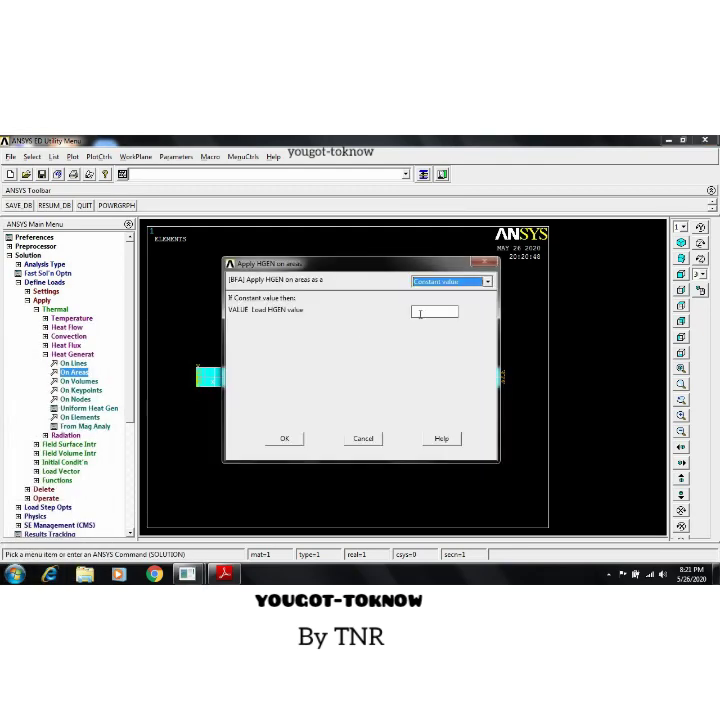
click(416, 311)
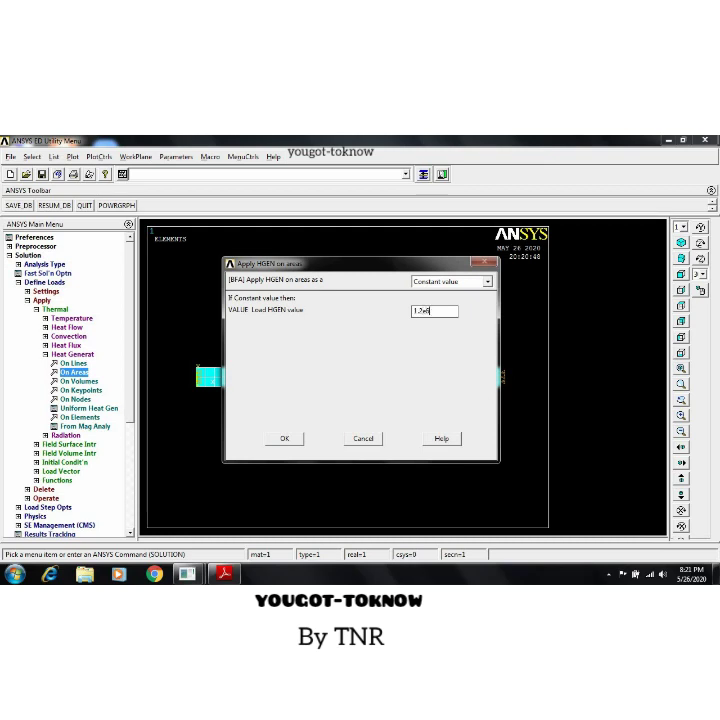
click(299, 440)
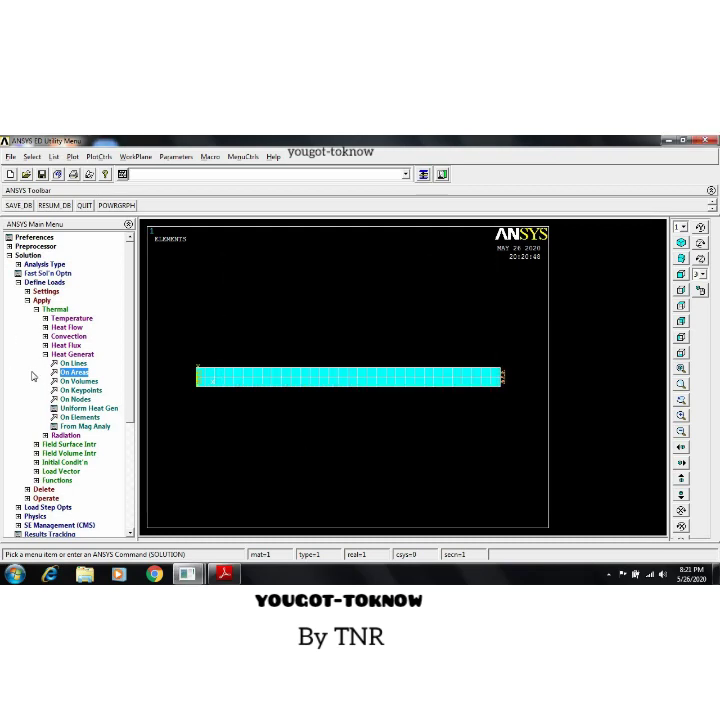
click(45, 355)
click(36, 309)
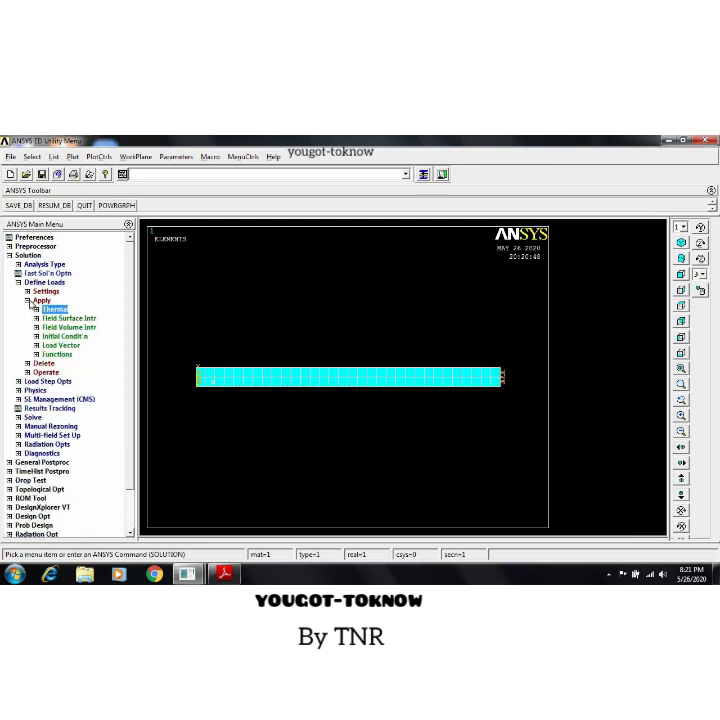
click(28, 300)
click(44, 282)
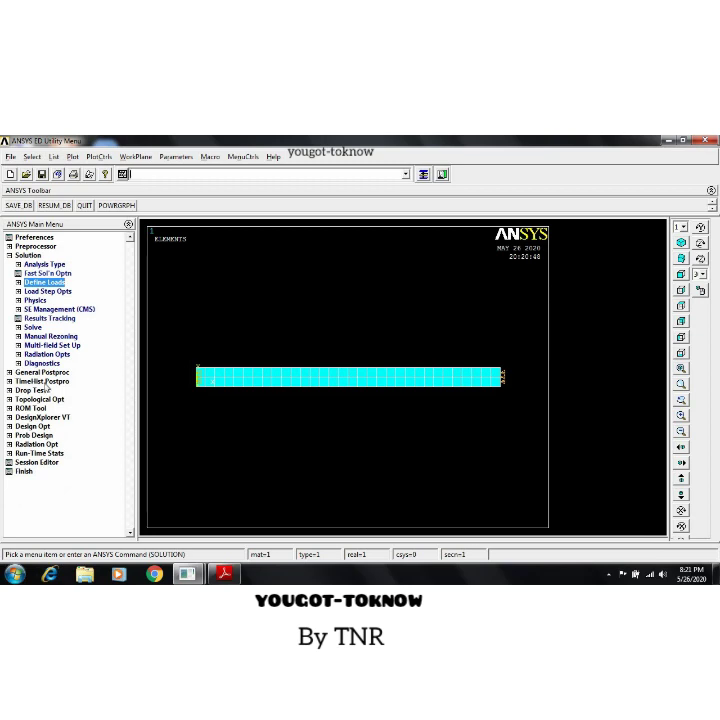
- Solve the current load step and close the solution note and status listing
click(33, 327)
click(49, 336)
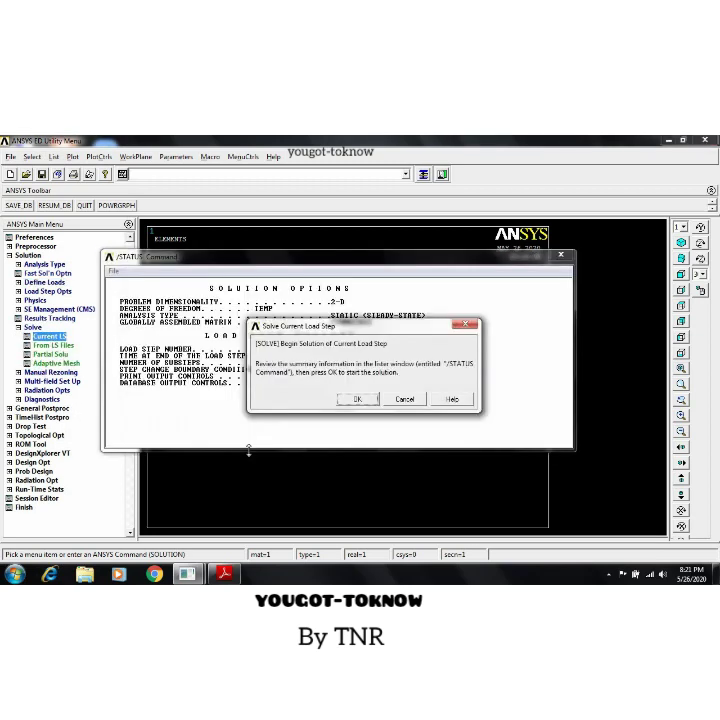
click(356, 399)
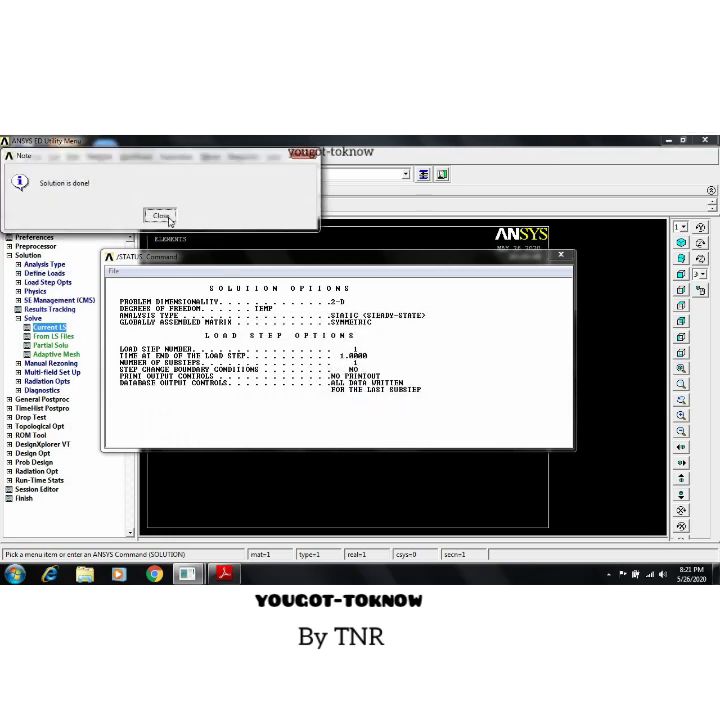
click(160, 216)
click(561, 255)
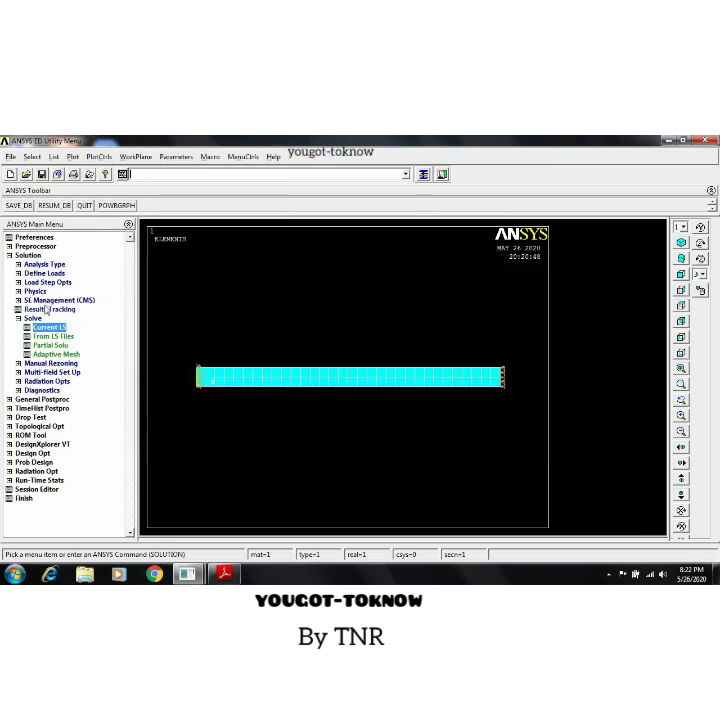
click(18, 319)
click(10, 255)
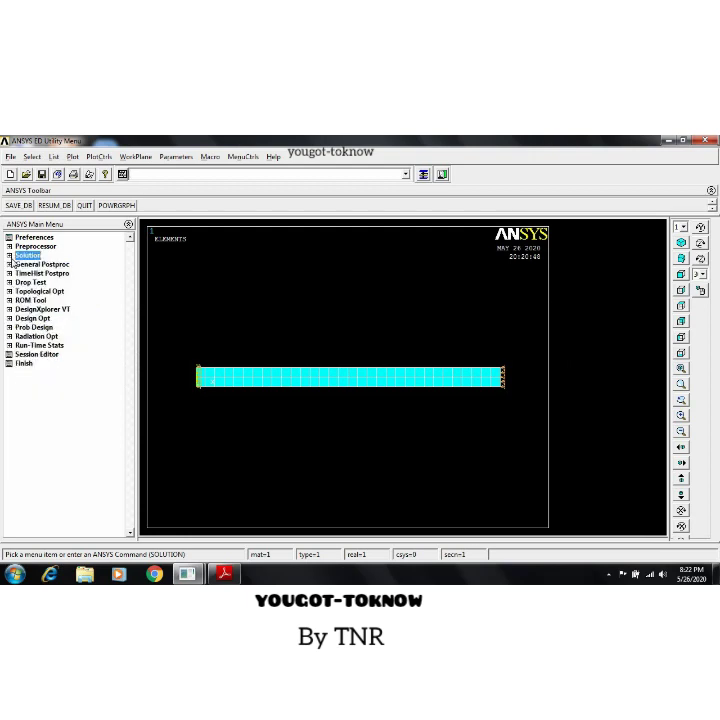
- Read the last set of results in the general postprocessor
click(40, 264)
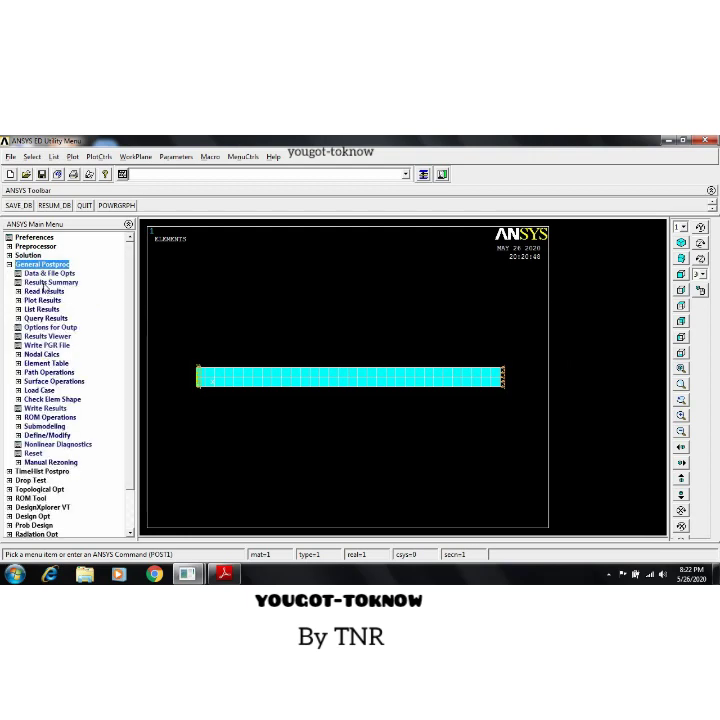
click(46, 292)
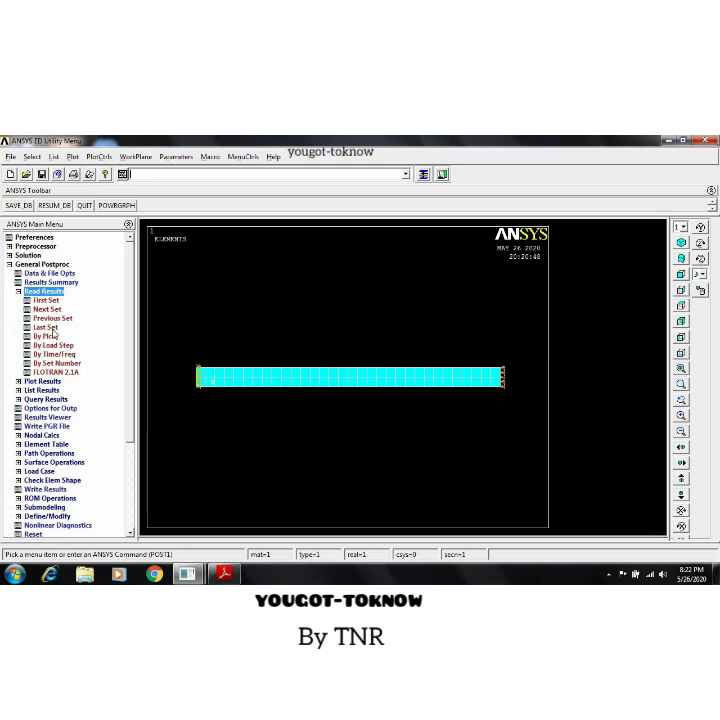
click(45, 327)
click(42, 291)
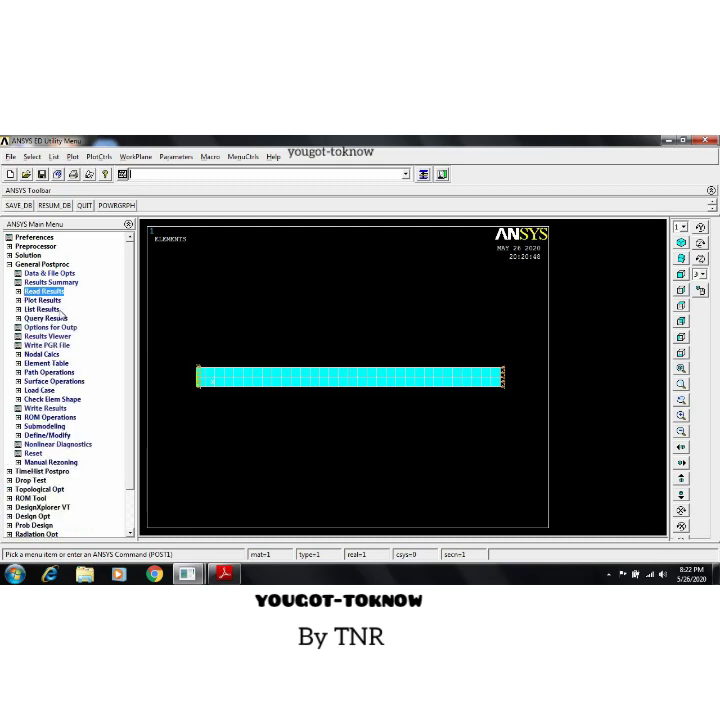
- Plot the nodal temperature from the DOF solution as a contour plot on the plate
click(42, 300)
click(52, 309)
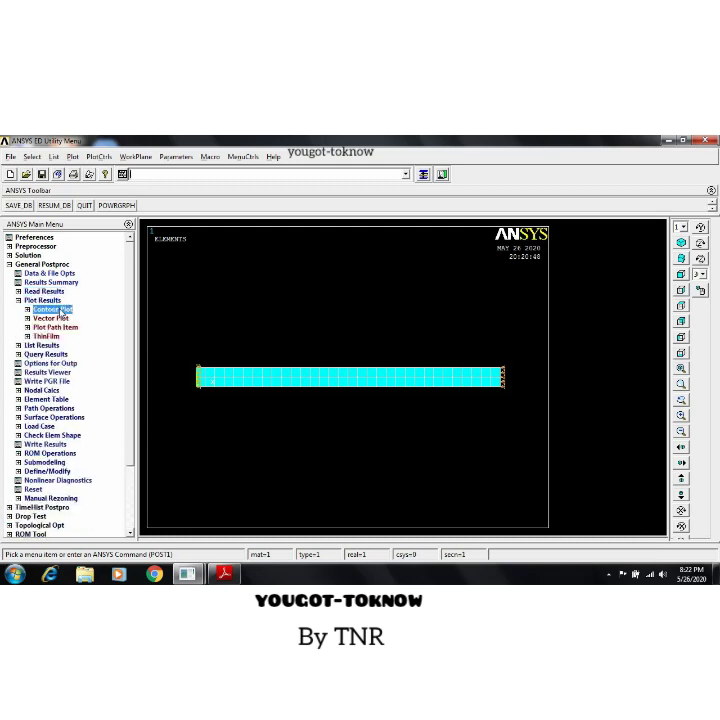
click(70, 318)
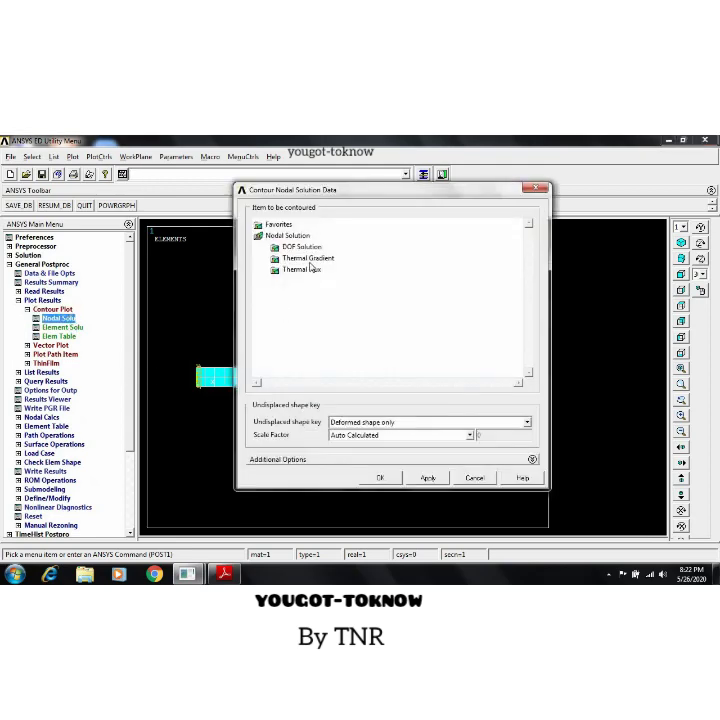
click(300, 246)
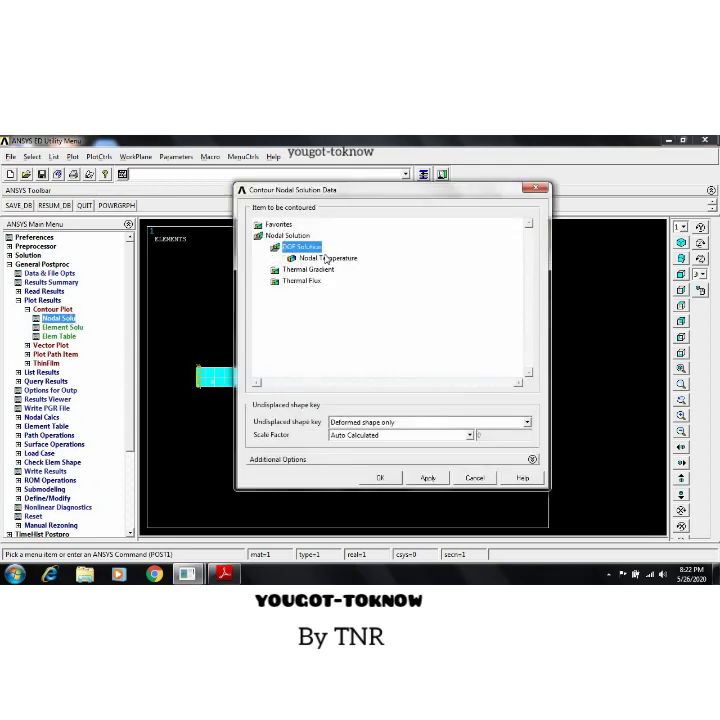
click(325, 259)
click(380, 478)
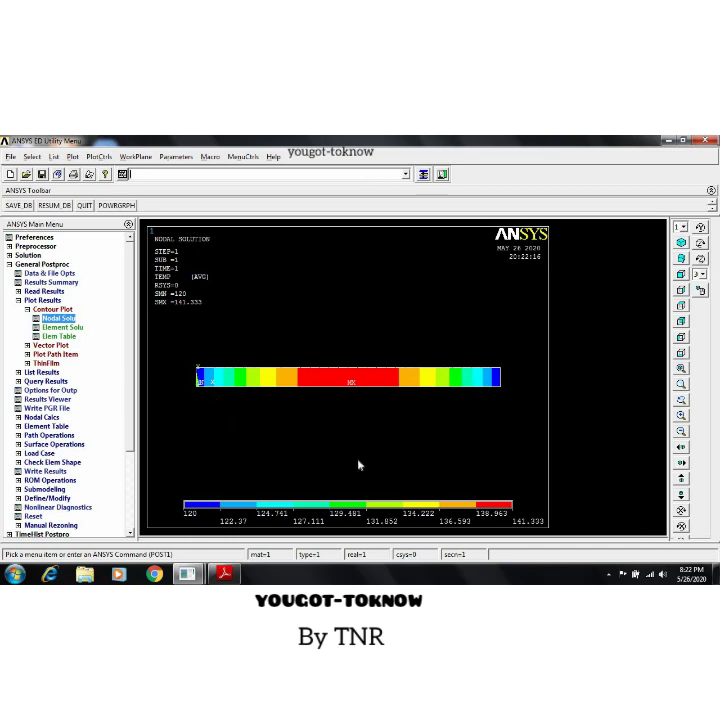
- Plot the X-component of thermal gradient as a nodal solution contour on the plate
click(71, 319)
click(306, 269)
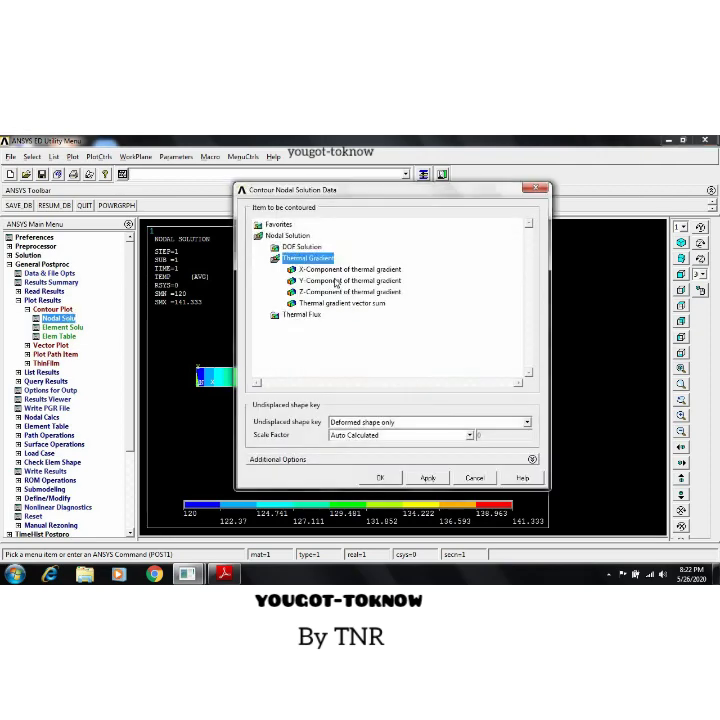
click(345, 269)
click(380, 479)
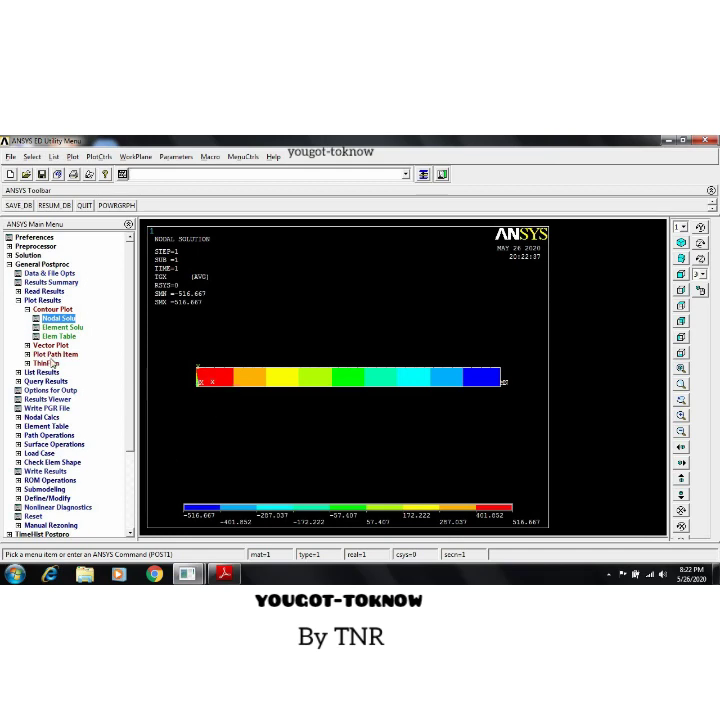
- List the nodal temperature from the DOF solution for all nodes
click(28, 311)
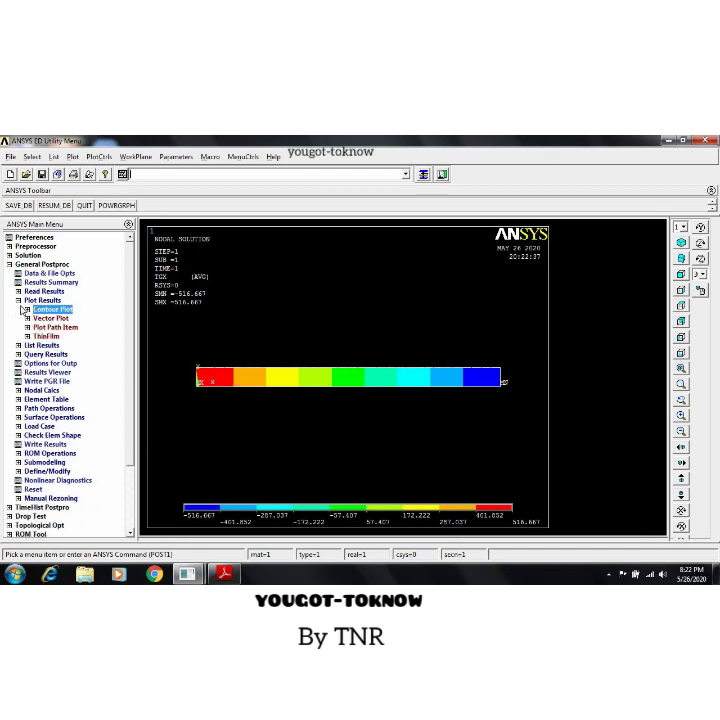
click(42, 300)
click(45, 309)
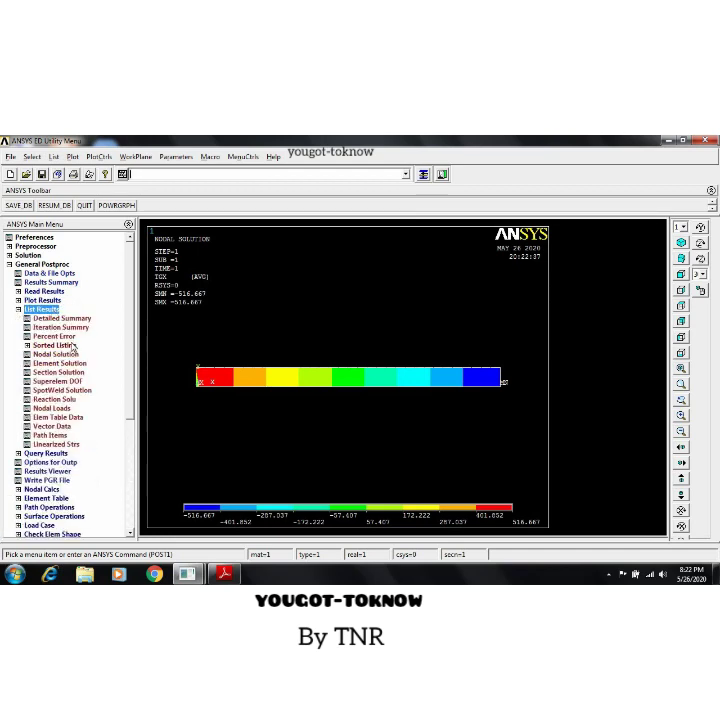
click(62, 355)
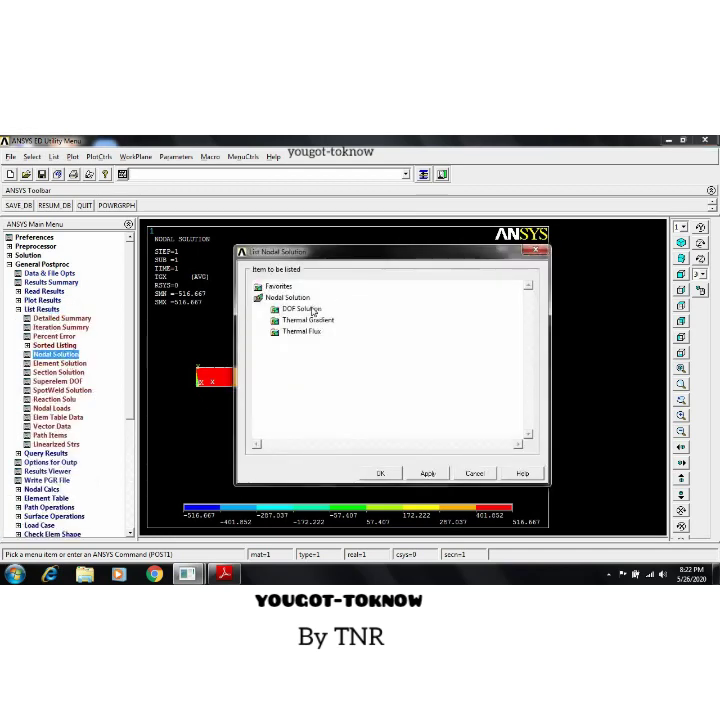
click(303, 309)
click(322, 320)
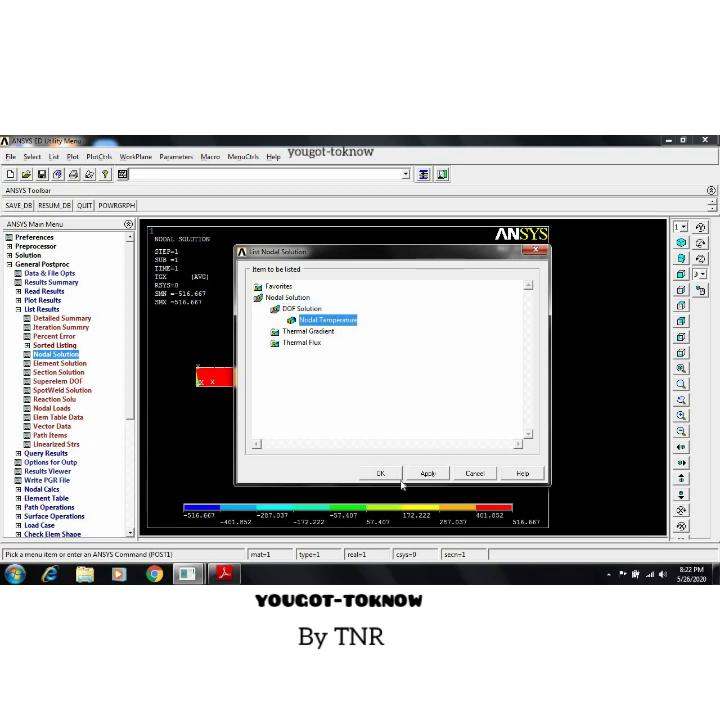
click(380, 473)
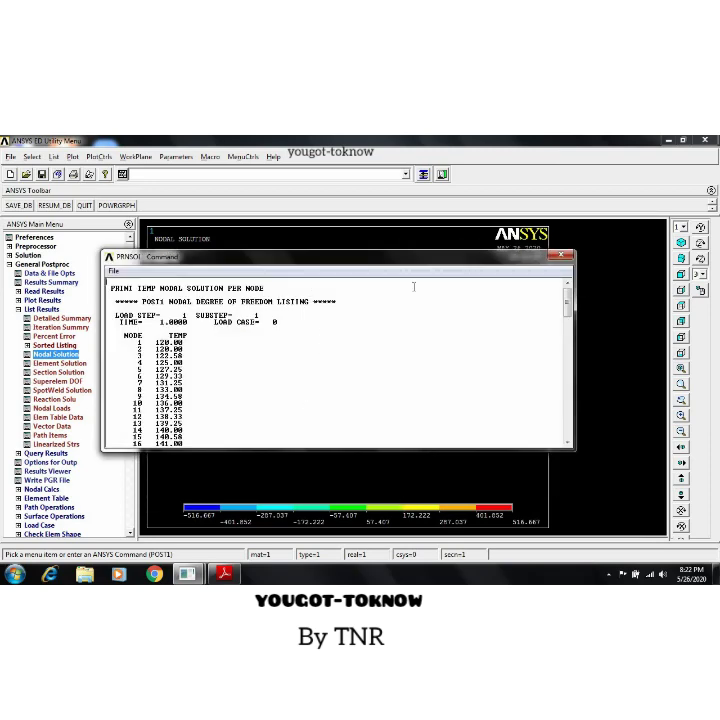
- Move the temperature listing clear of the contour plot and examine the temperatures at nodes 1, 2 and 18
scroll(205, 360, down, 2)
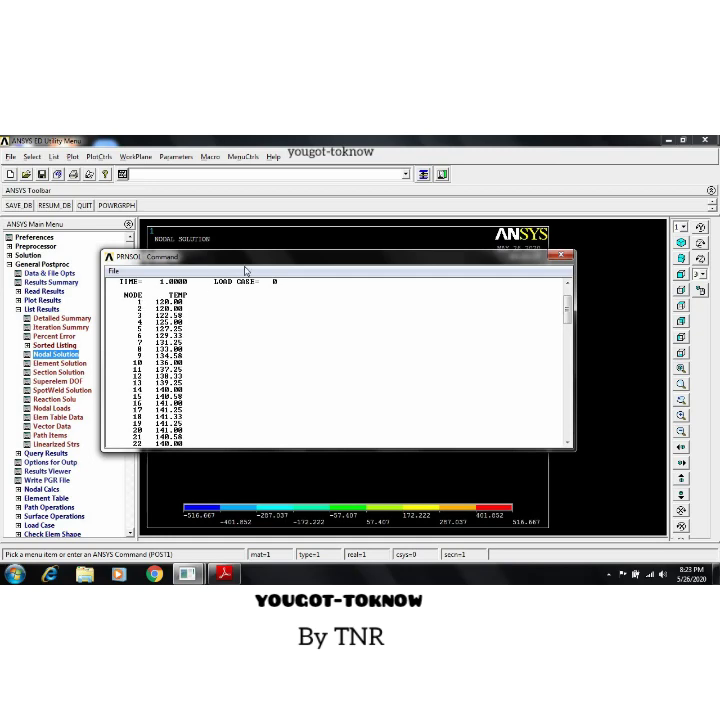
drag(210, 255, 210, 141)
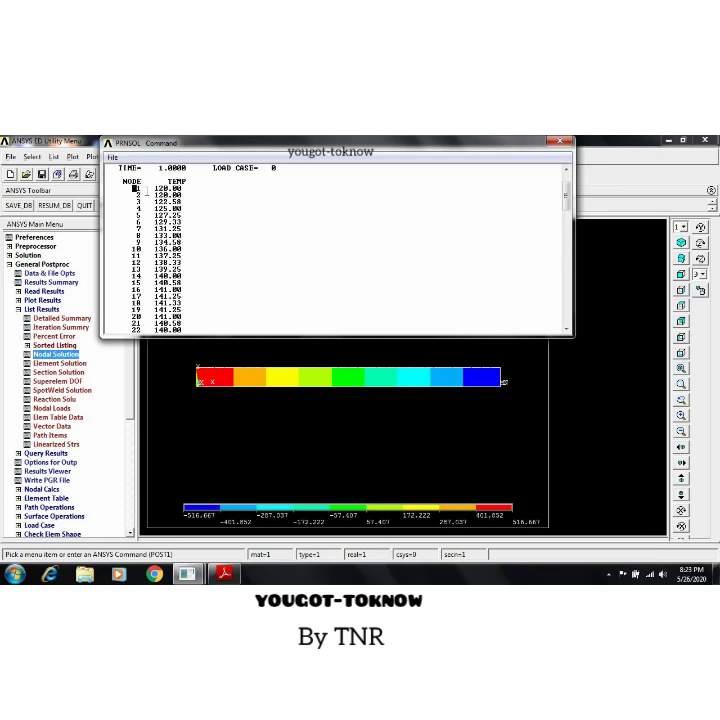
drag(146, 190, 152, 195)
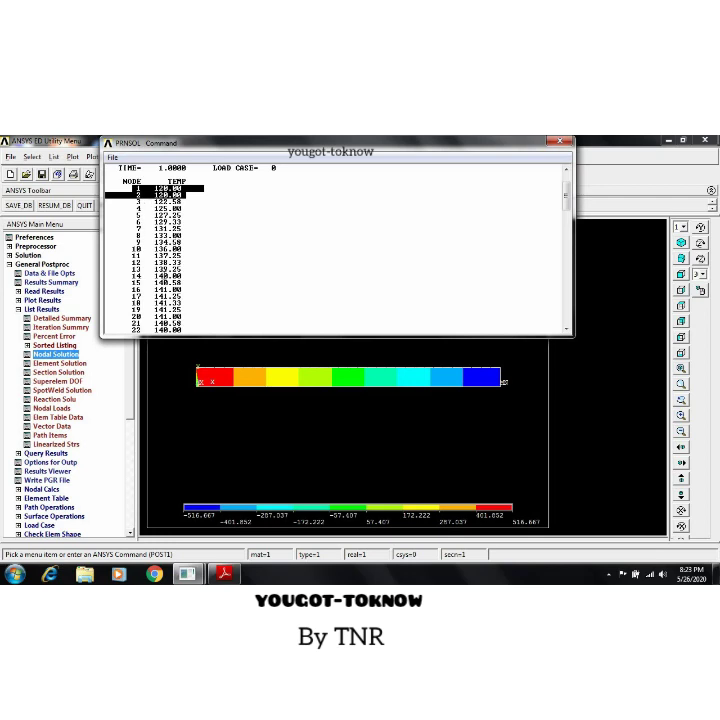
scroll(144, 300, down, 3)
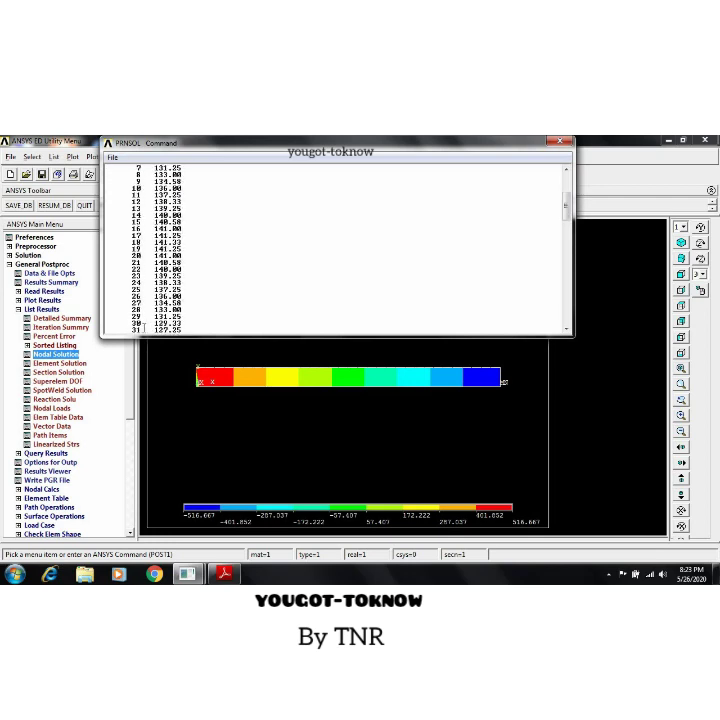
scroll(146, 325, up, 4)
click(288, 277)
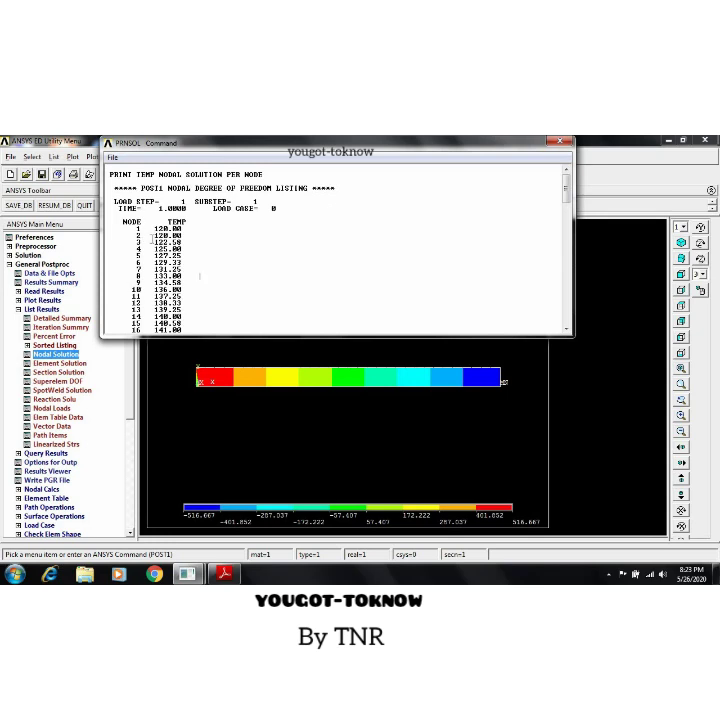
scroll(140, 270, down, 3)
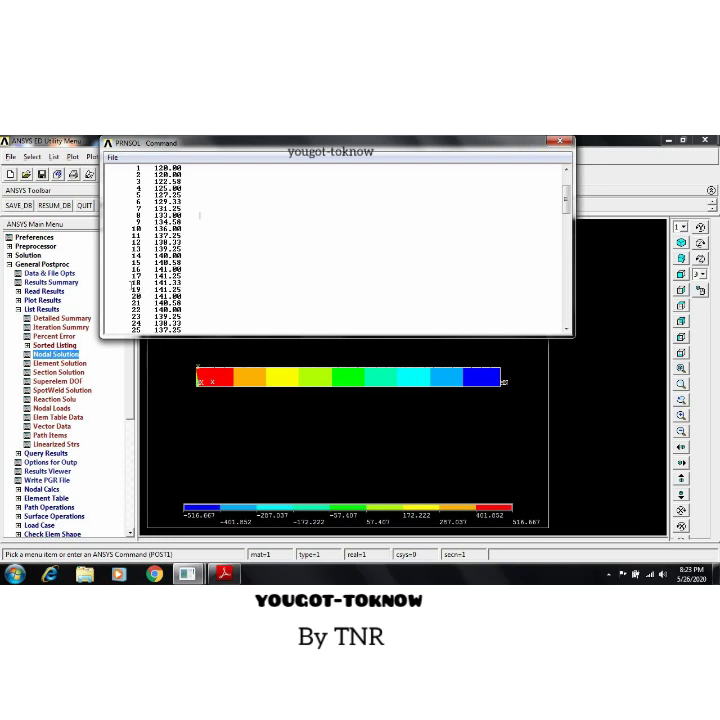
drag(129, 283, 195, 285)
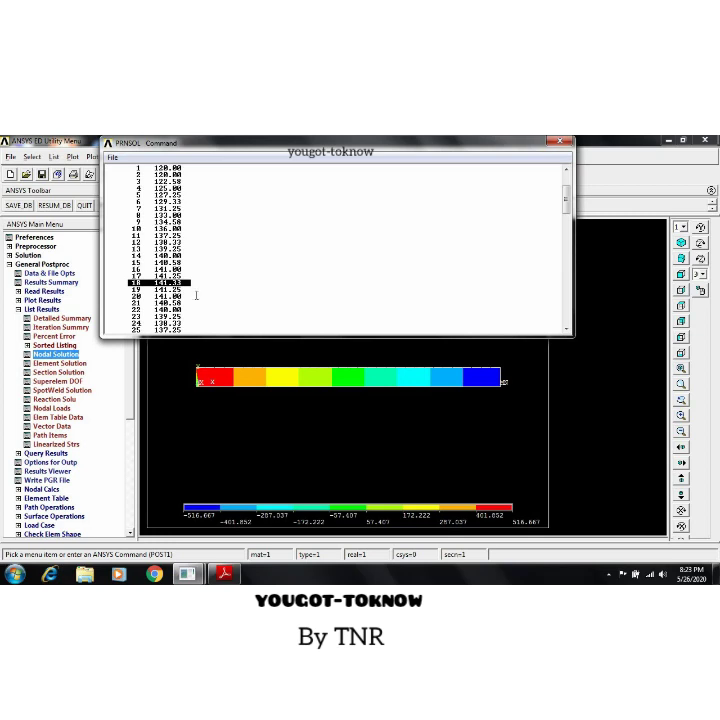
- Compare the listed temperatures at nodes 10, 18 and 26, dismissing the Windows color scheme prompt
scroll(197, 294, up, 1)
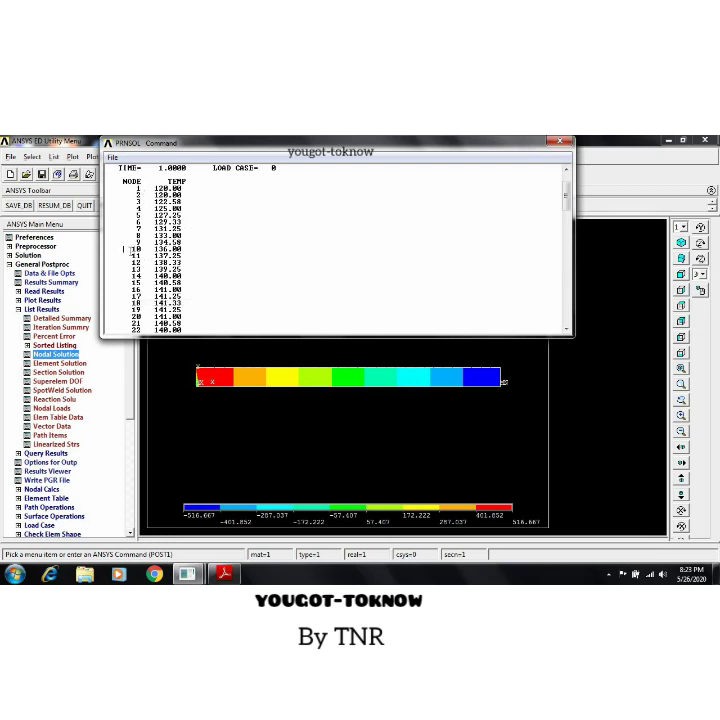
drag(125, 249, 195, 249)
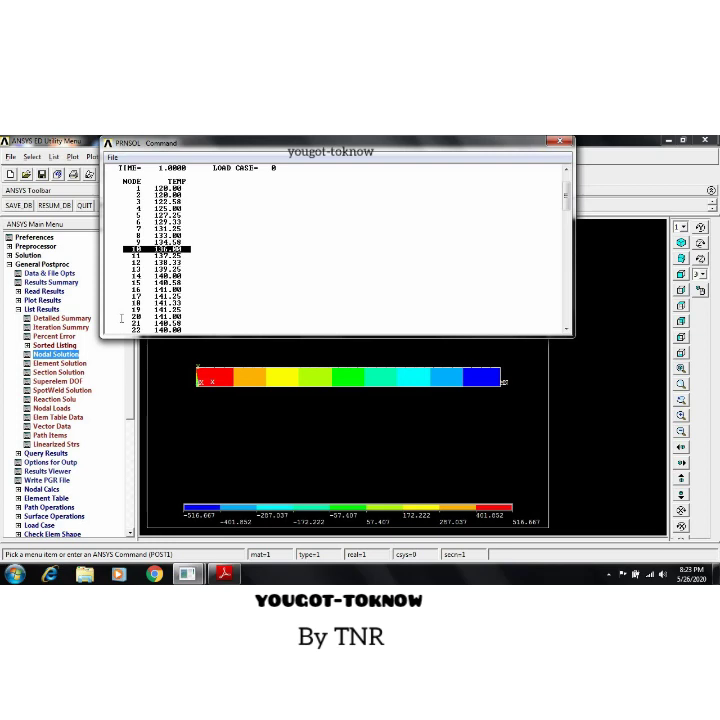
drag(121, 318, 199, 299)
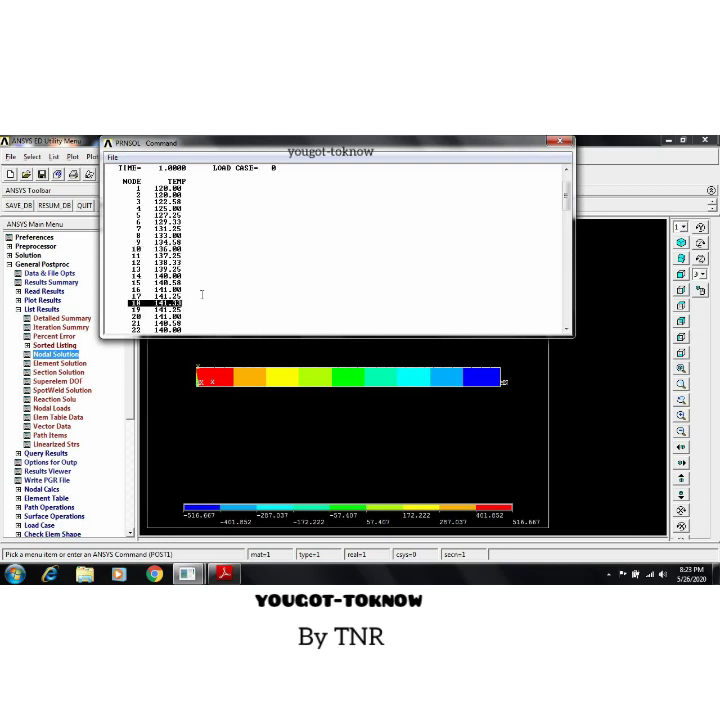
scroll(200, 295, down, 3)
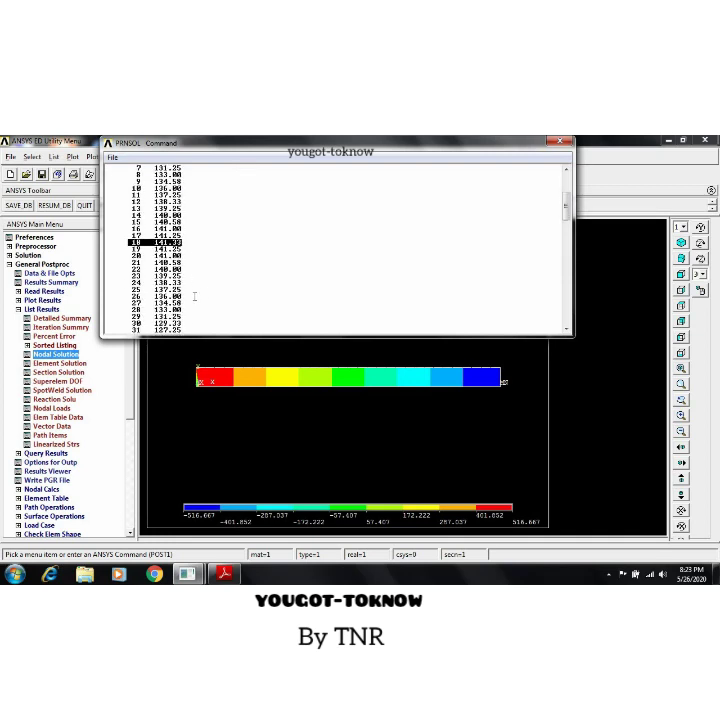
drag(128, 296, 186, 297)
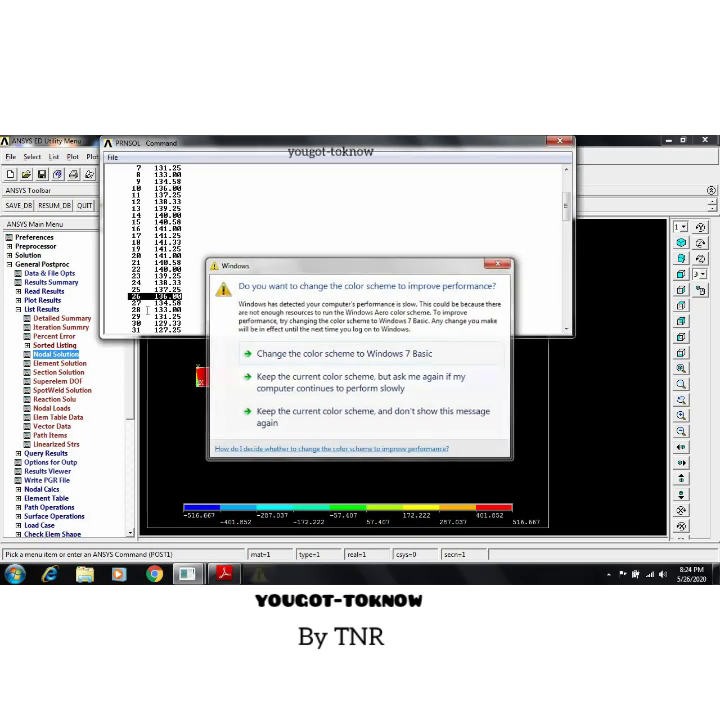
click(502, 264)
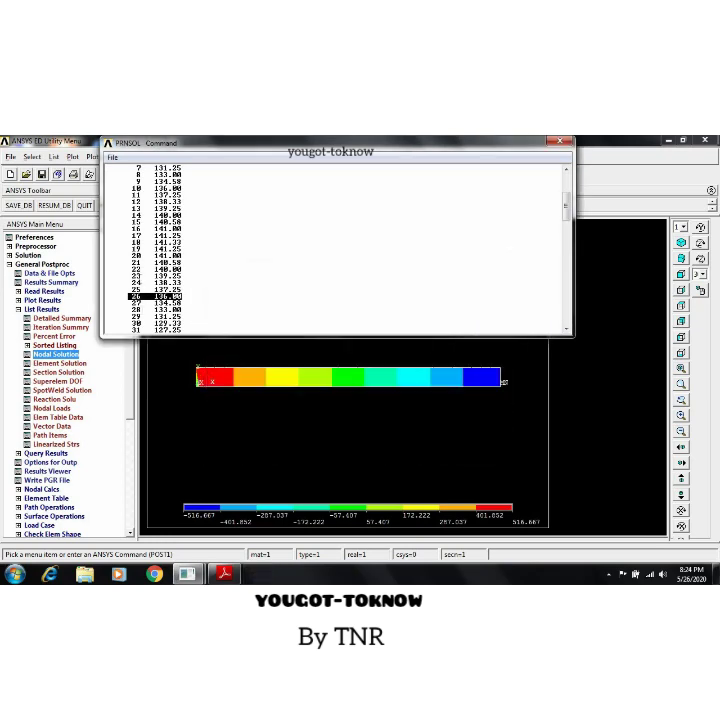
scroll(127, 278, up, 1)
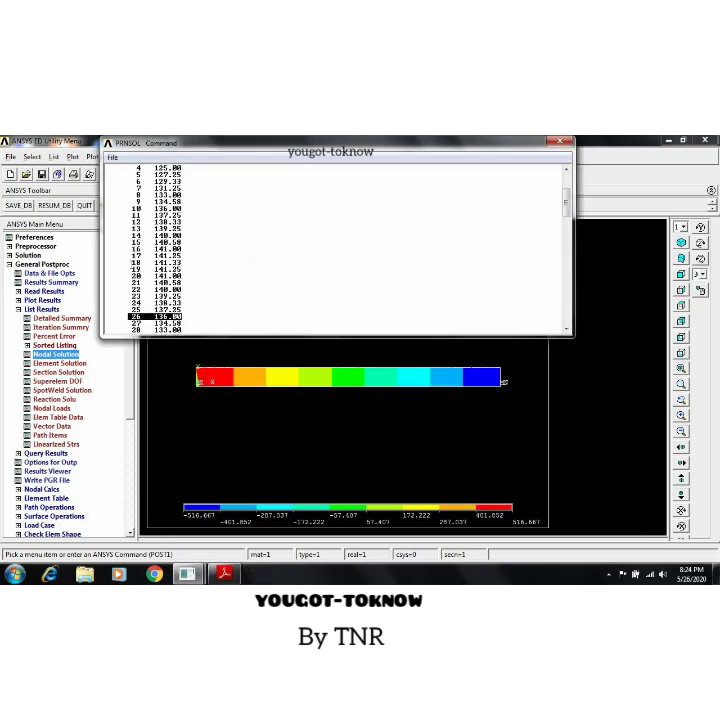
scroll(194, 262, up, 1)
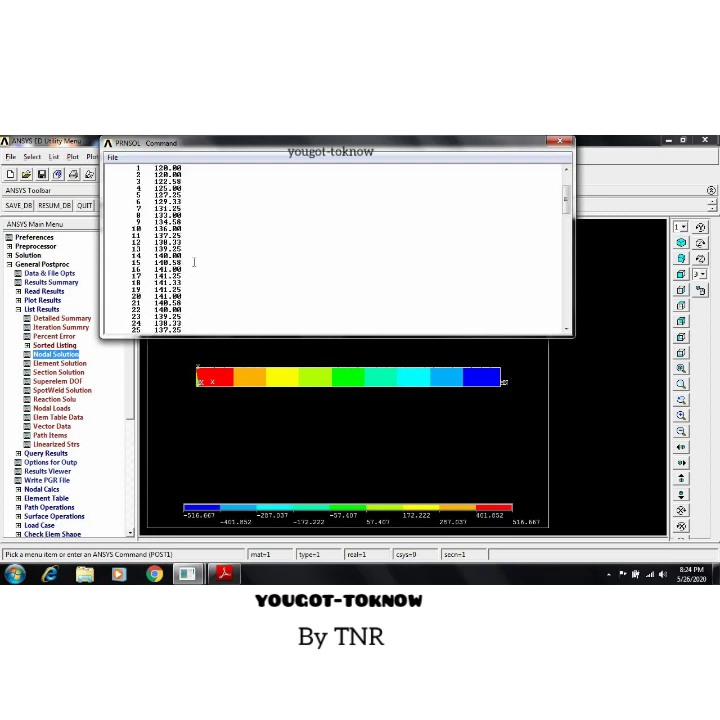
scroll(194, 262, up, 1)
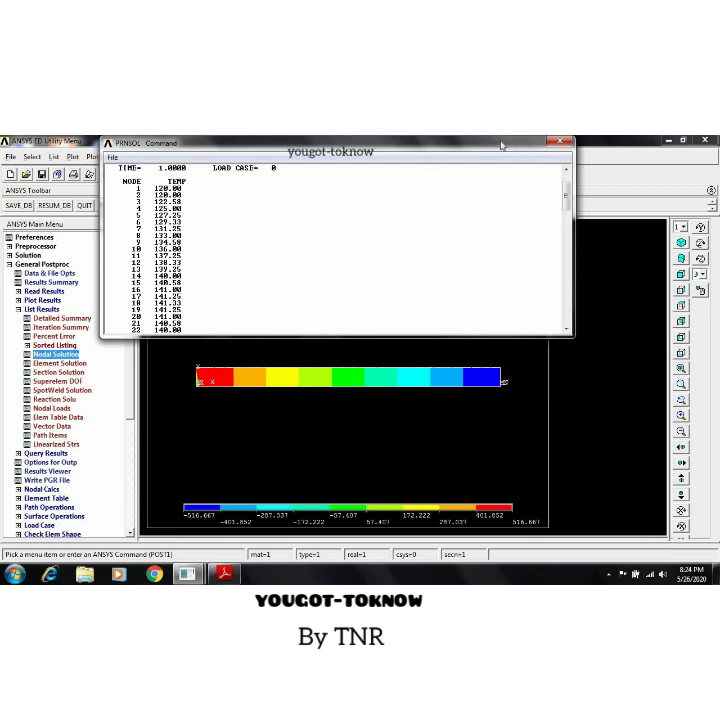
- List the nodal thermal gradient results per node, keeping the temperature listing open
click(55, 354)
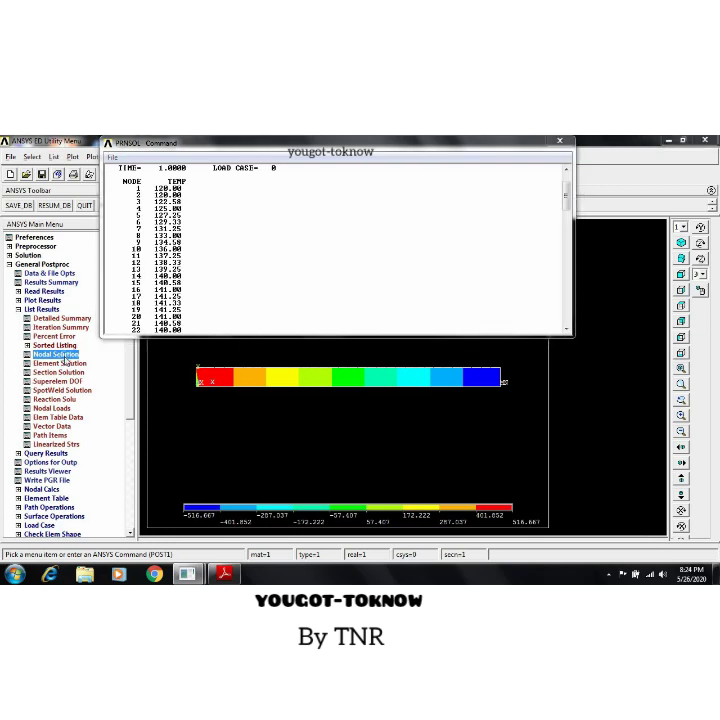
click(306, 331)
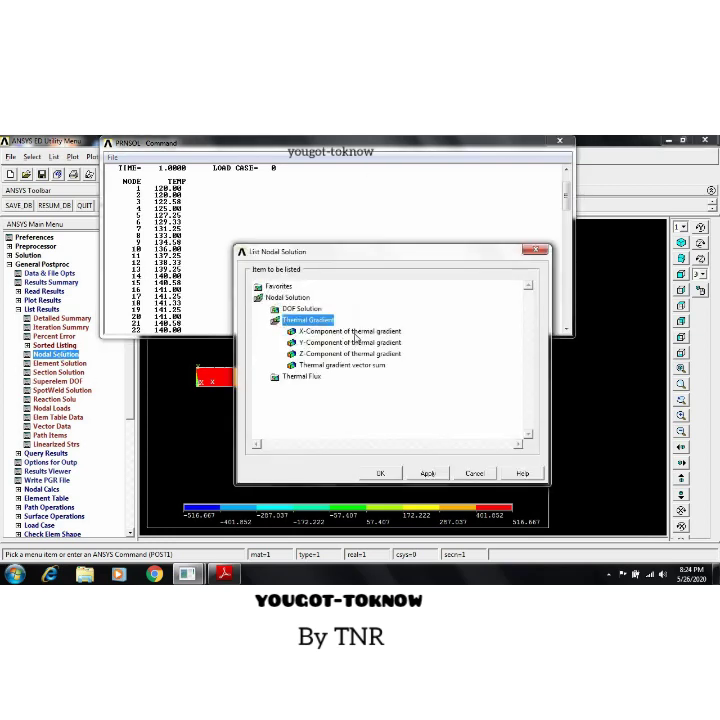
click(380, 473)
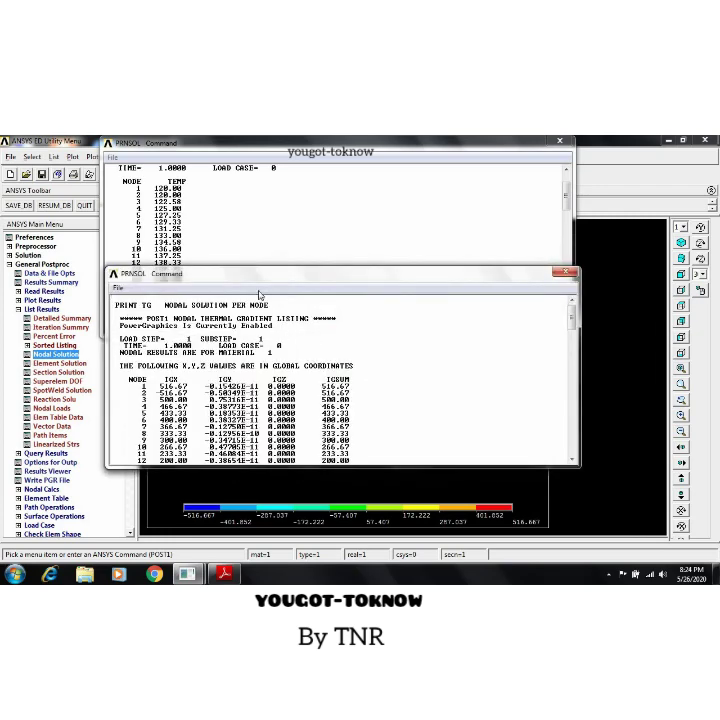
- Place the thermal gradient listing beside the temperature listing and examine the X-gradient at nodes 10 and 18
drag(253, 284, 343, 179)
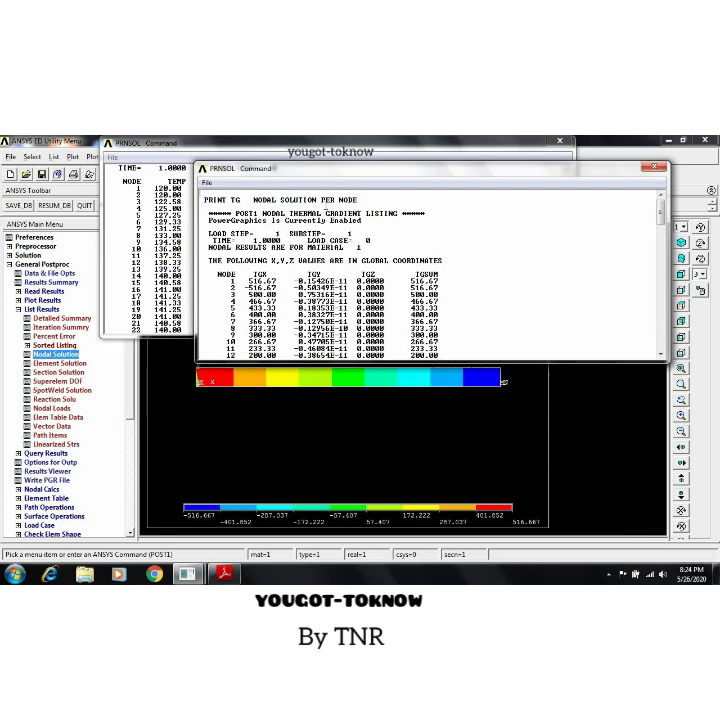
scroll(430, 275, down, 4)
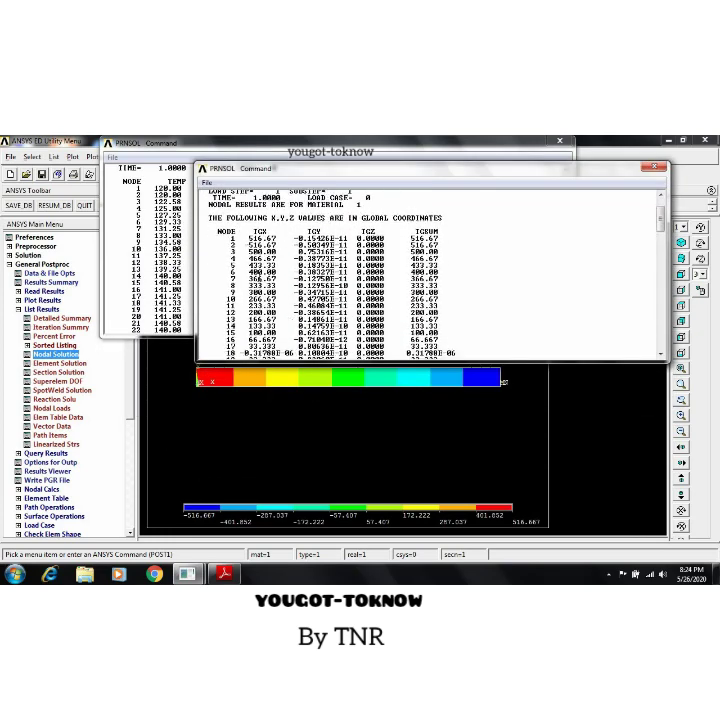
drag(225, 260, 281, 260)
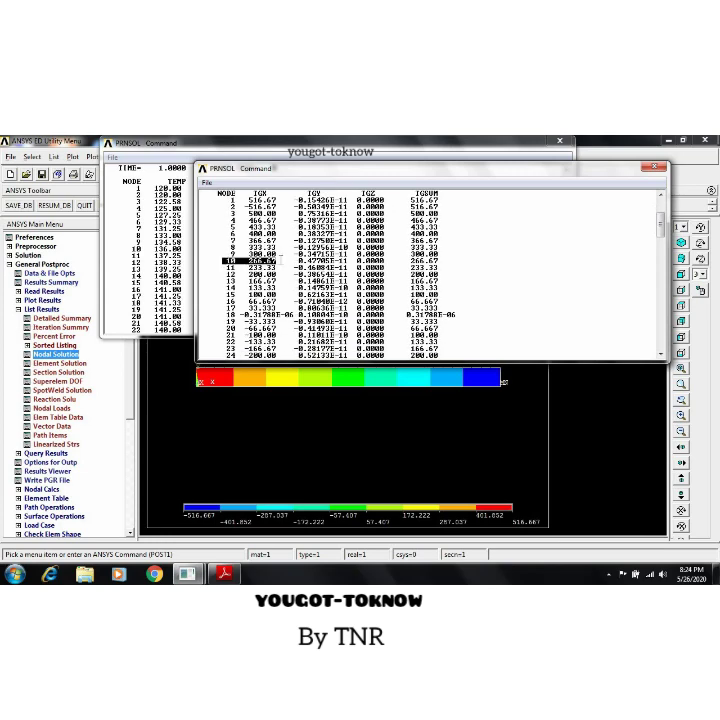
scroll(240, 312, down, 3)
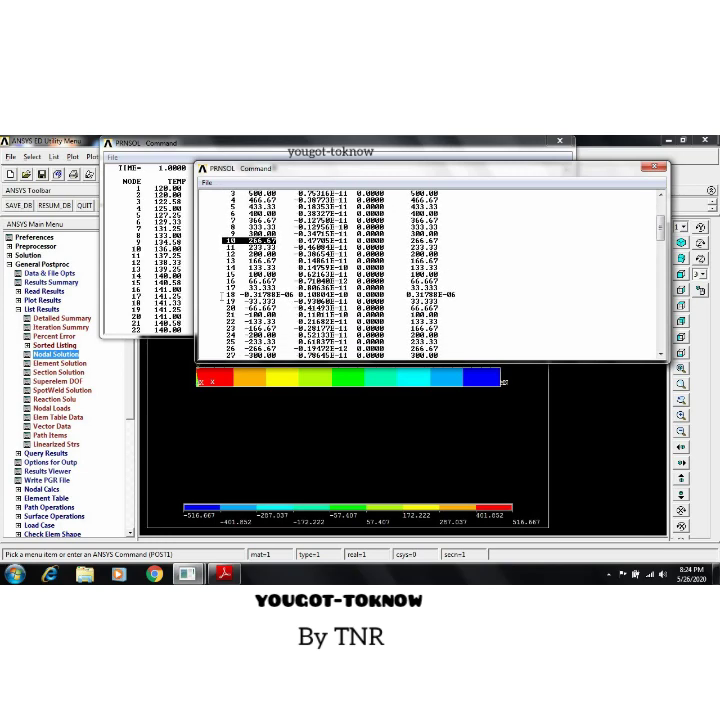
drag(223, 296, 288, 296)
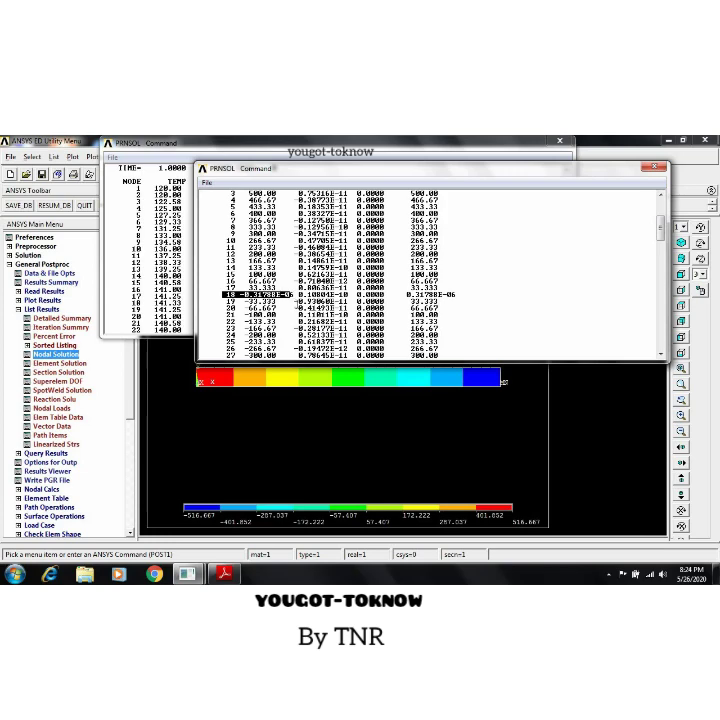
- Examine the X-gradient at node 26 in the gradient listing and consult the plane wall problem sheet in Adobe Reader
scroll(222, 320, down, 2)
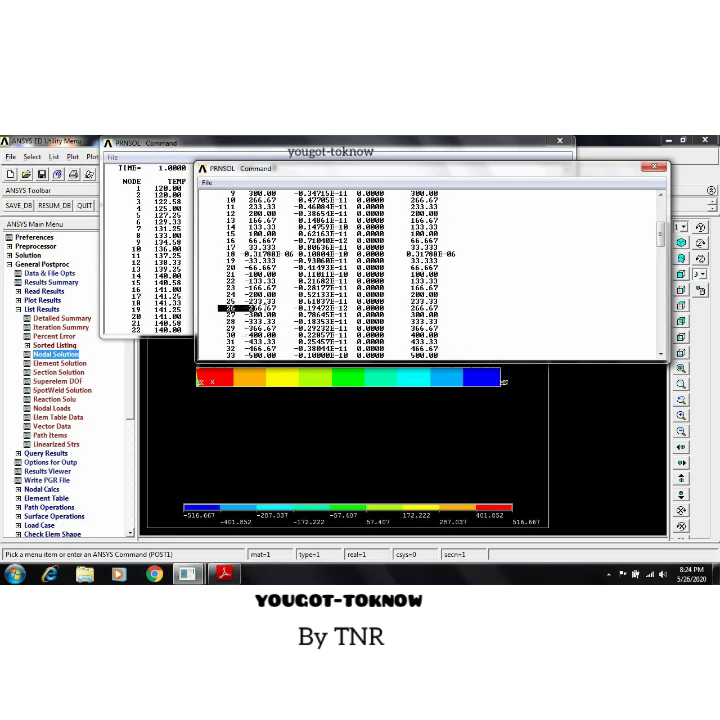
drag(219, 309, 283, 309)
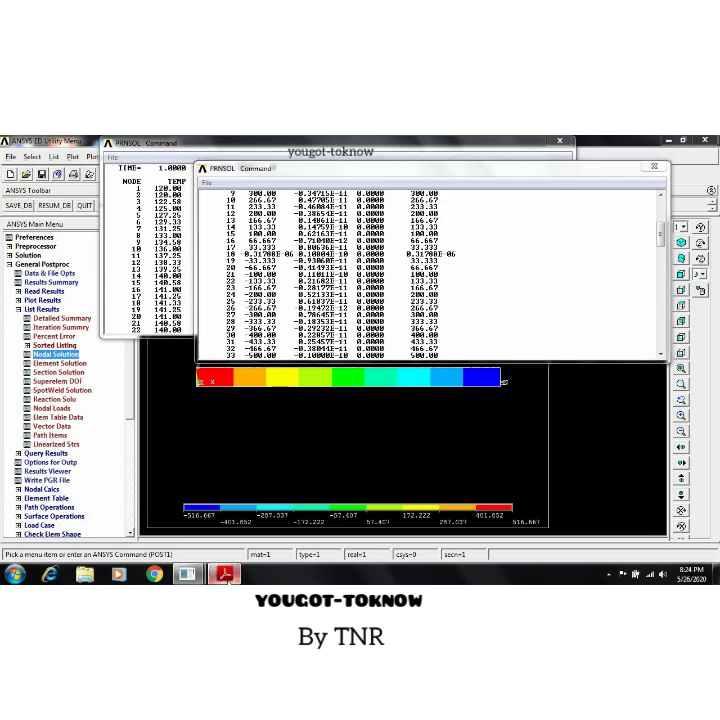
key(alt+Tab)
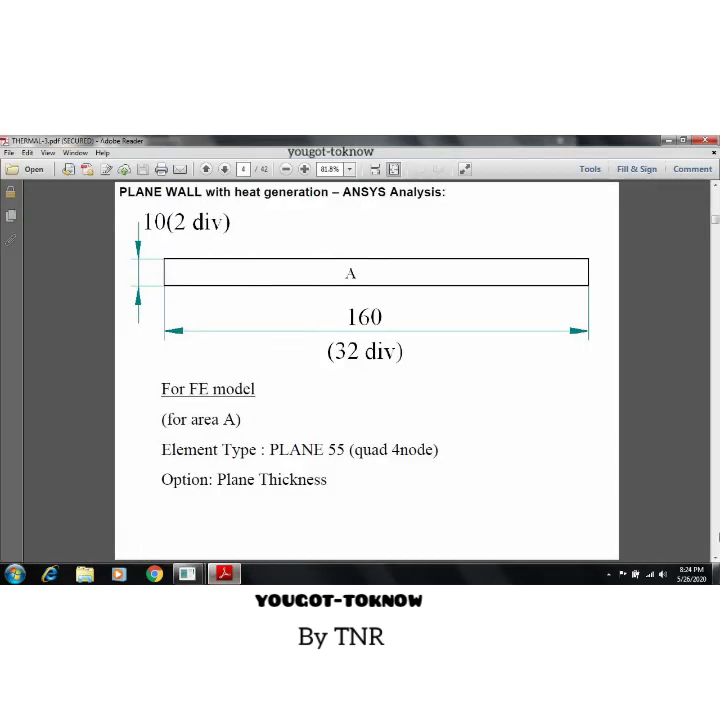
scroll(403, 312, up, 3)
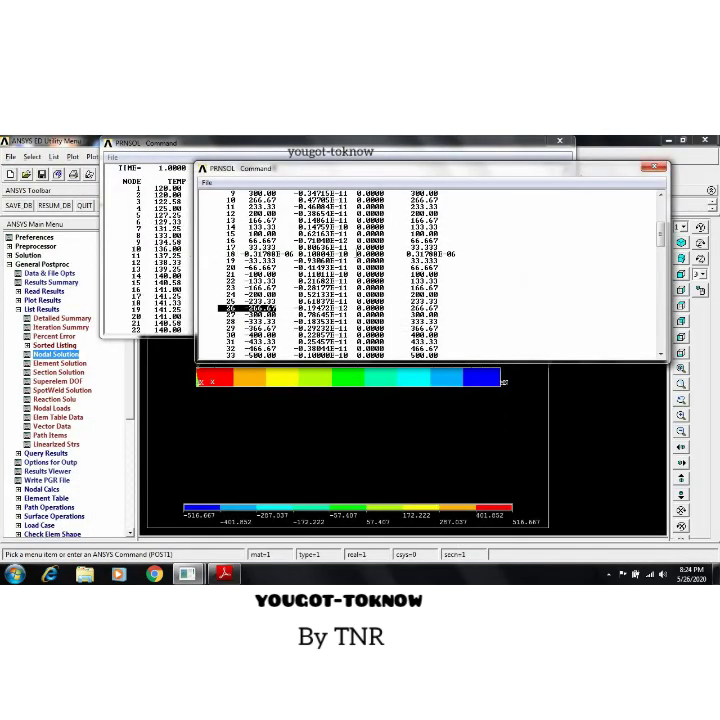
- Close both nodal result listings and plot the nodal temperature as a contour on the plate
click(655, 167)
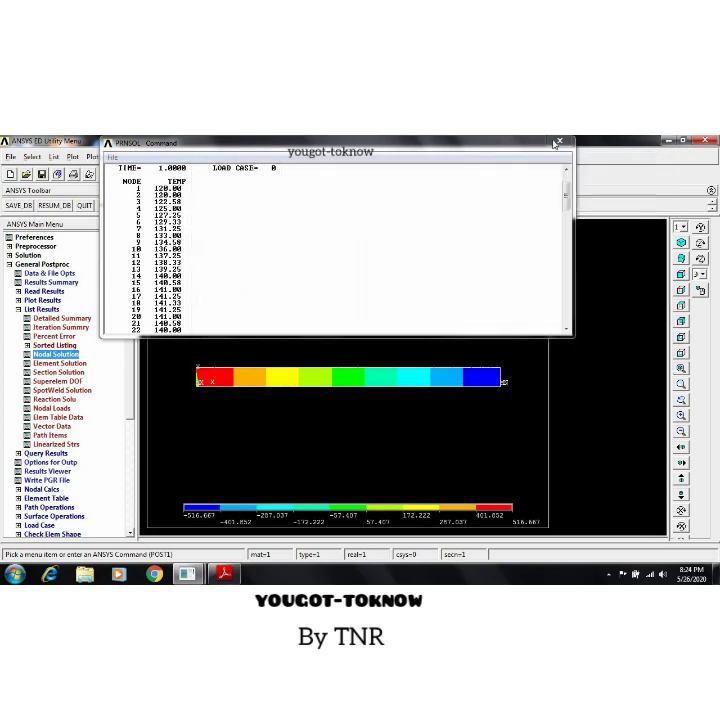
click(560, 141)
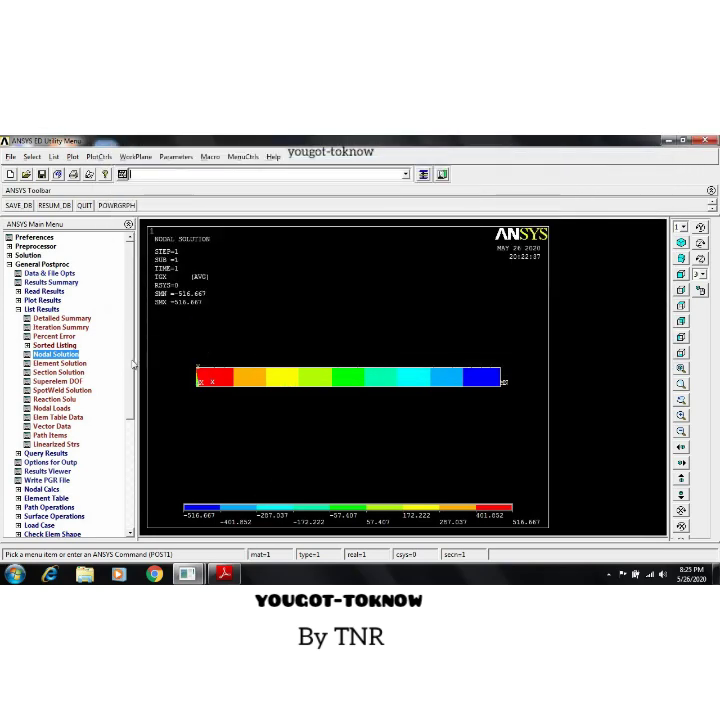
click(31, 306)
click(36, 300)
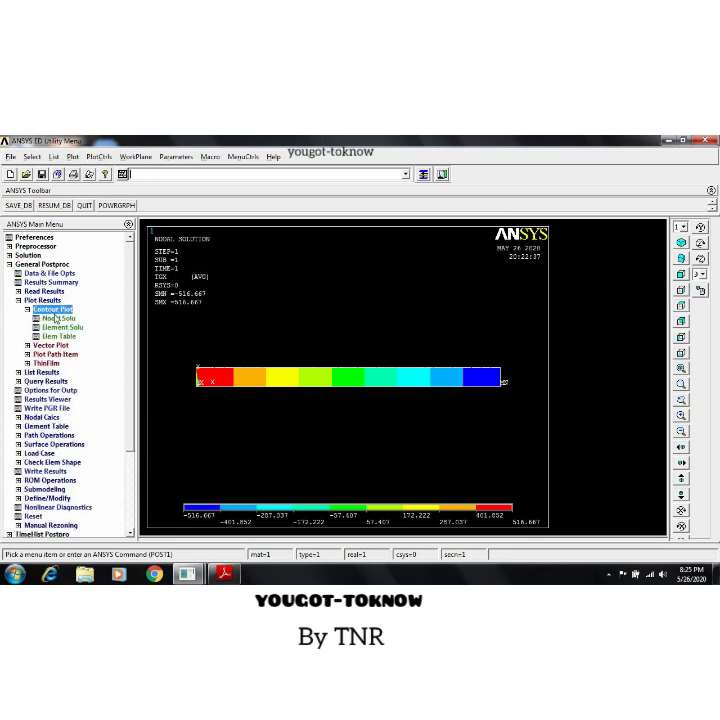
click(57, 318)
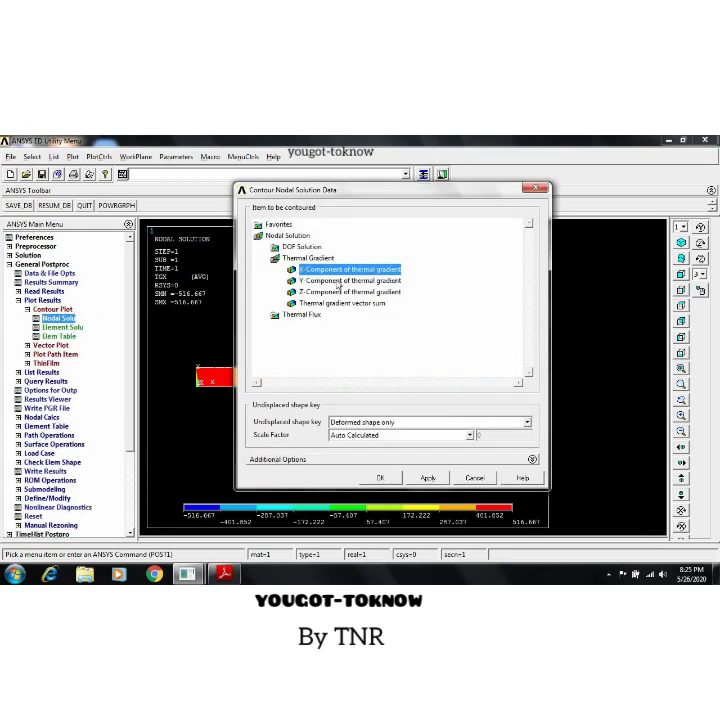
click(303, 247)
click(326, 259)
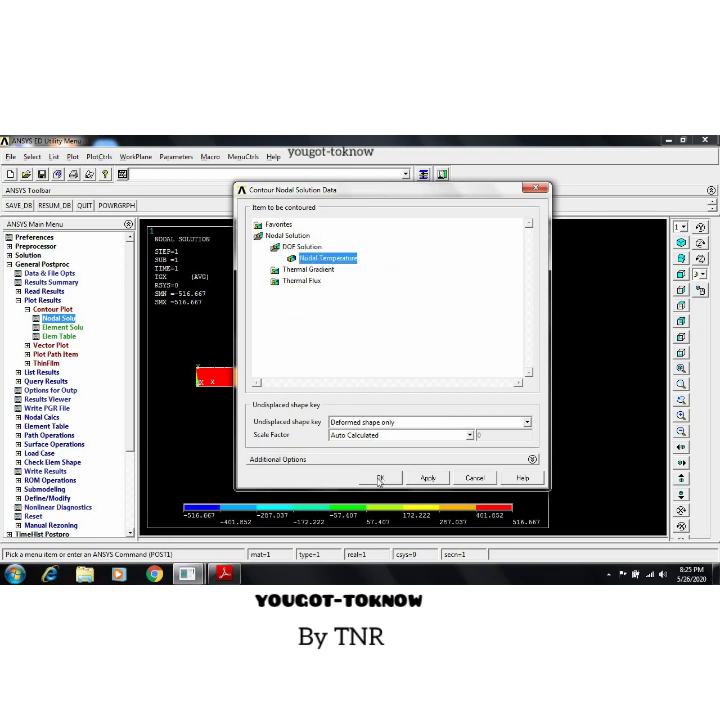
click(380, 477)
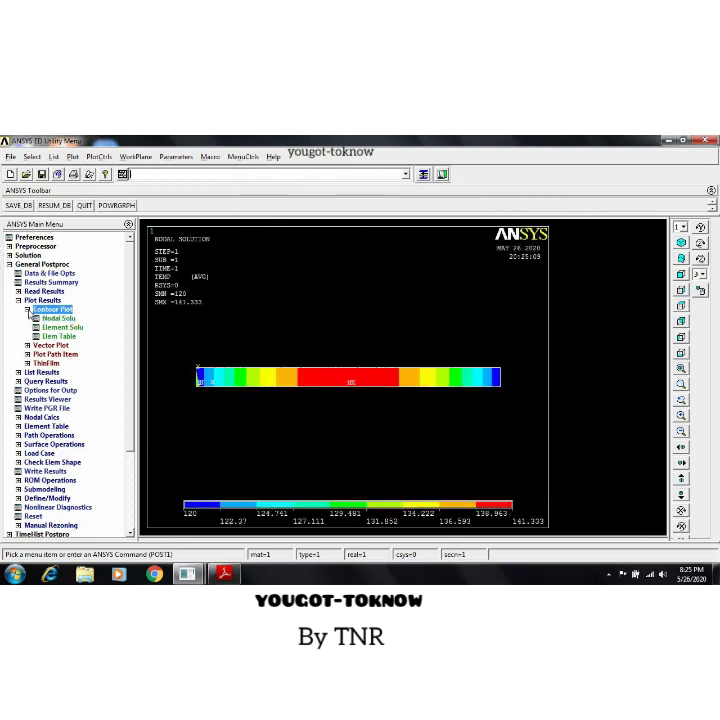
- Define a path by nodes named tr between the plate's two lower corner nodes and dismiss the path status listing
click(24, 309)
click(18, 300)
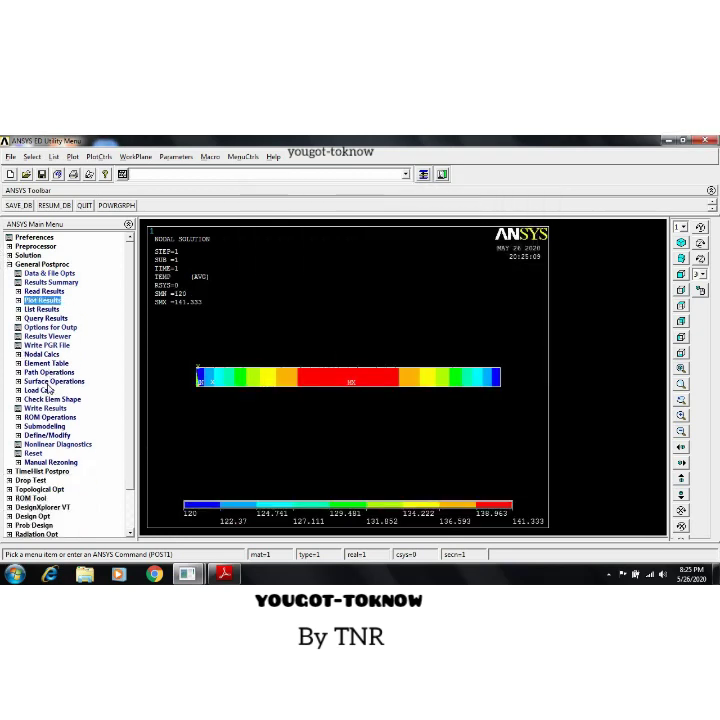
click(48, 372)
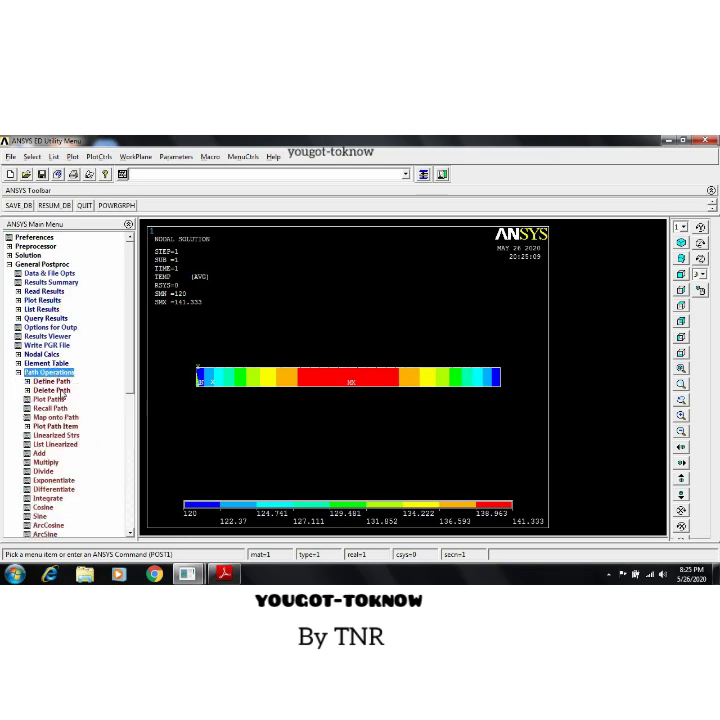
click(55, 382)
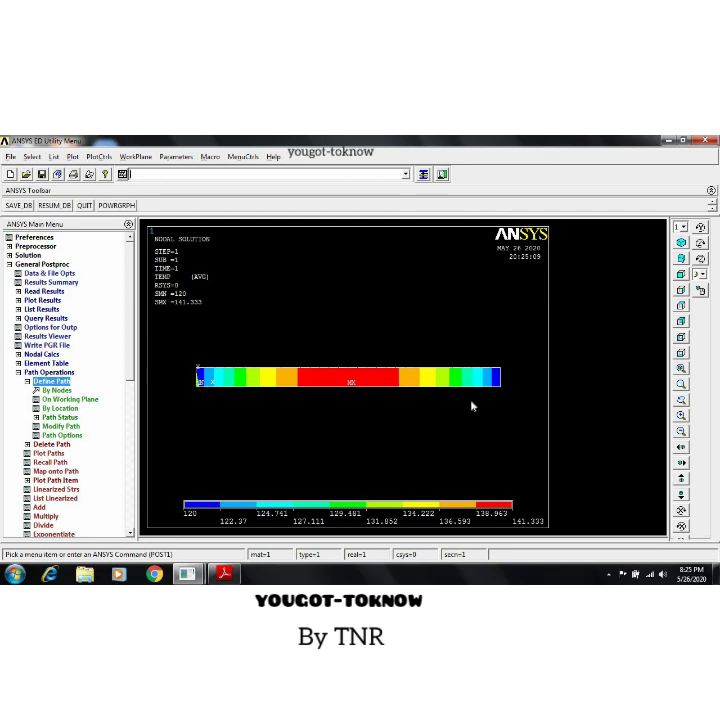
click(56, 390)
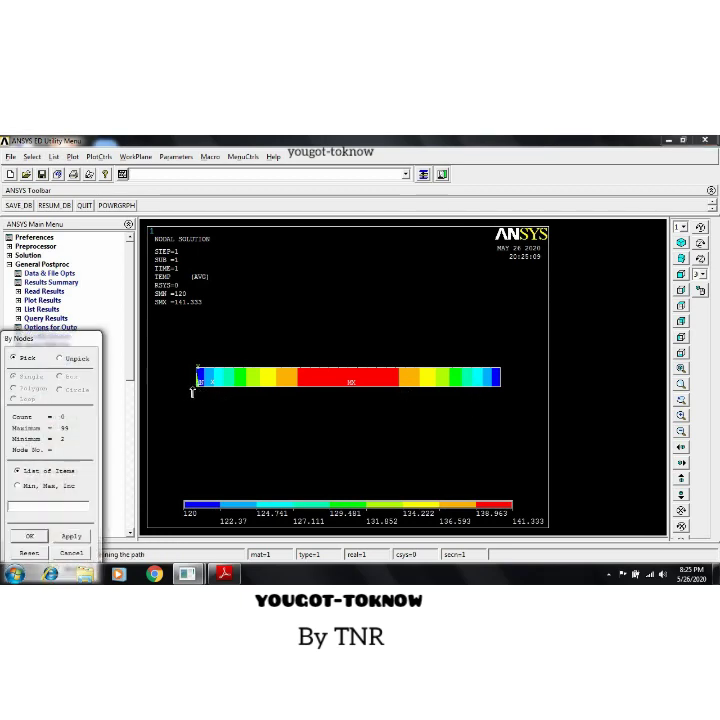
click(503, 392)
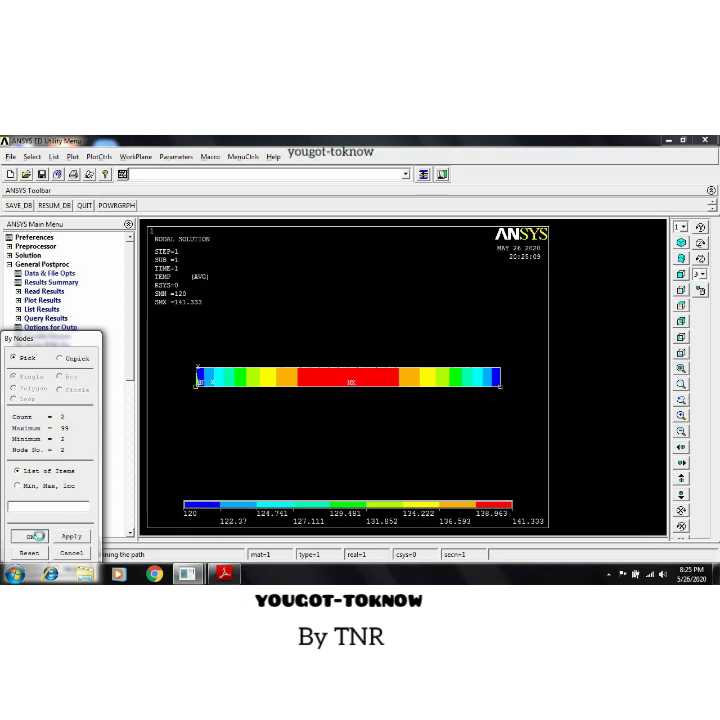
click(46, 539)
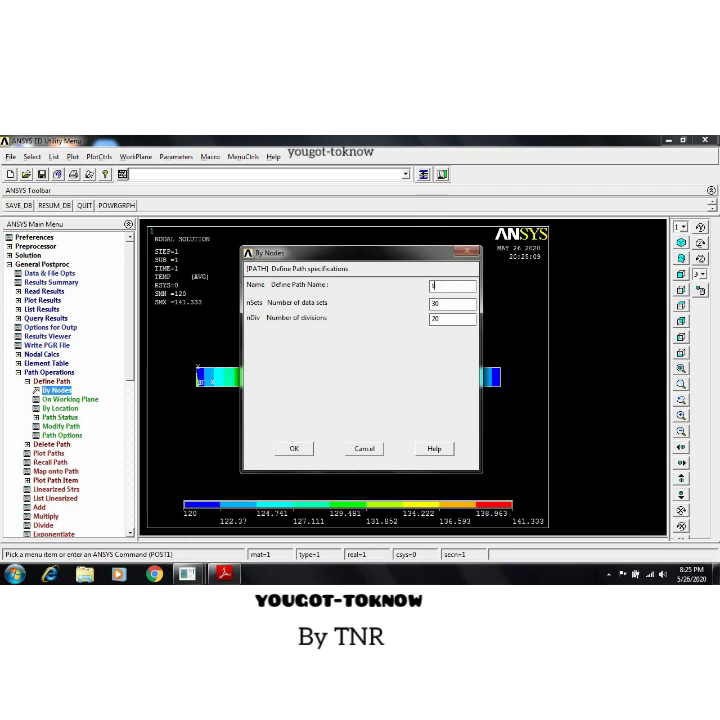
text(tr)
click(293, 448)
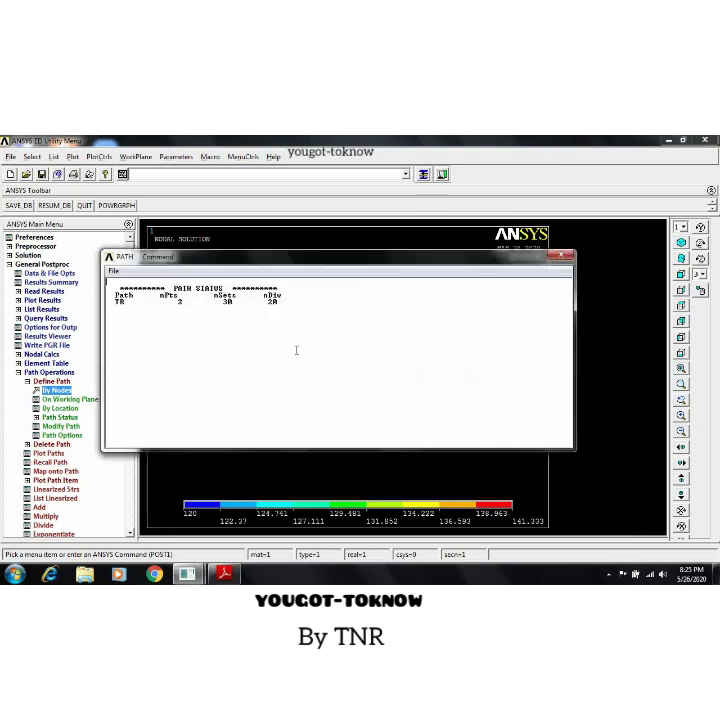
click(564, 256)
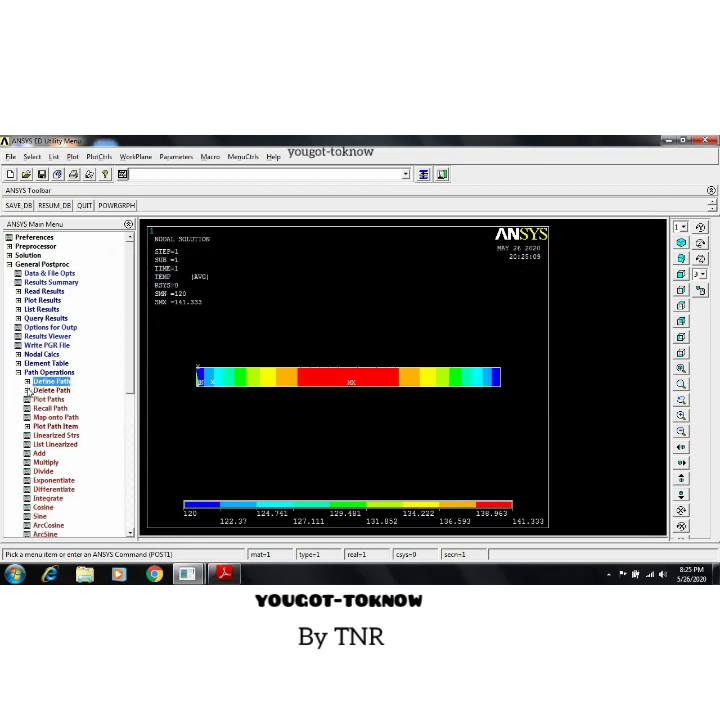
- Map the DOF solution temperature TEMP onto the path with the label temp
click(52, 381)
click(56, 417)
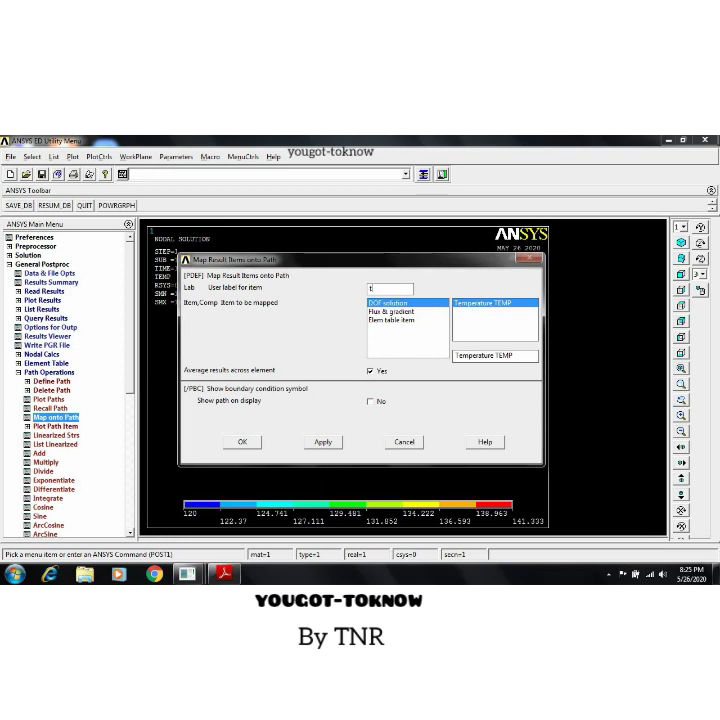
text(temp)
click(320, 442)
- Map the thermal gradient TGX from the flux and gradient results onto the path with the label grad
click(406, 315)
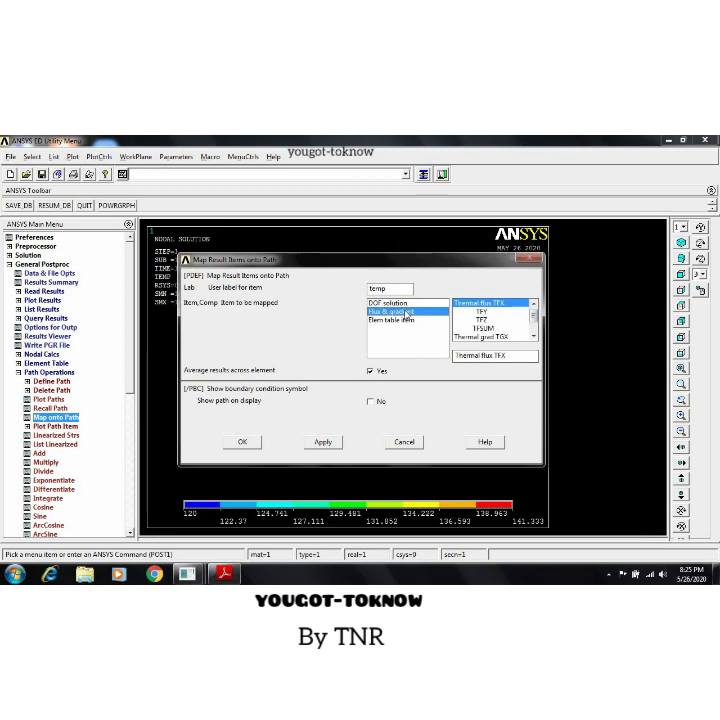
click(500, 339)
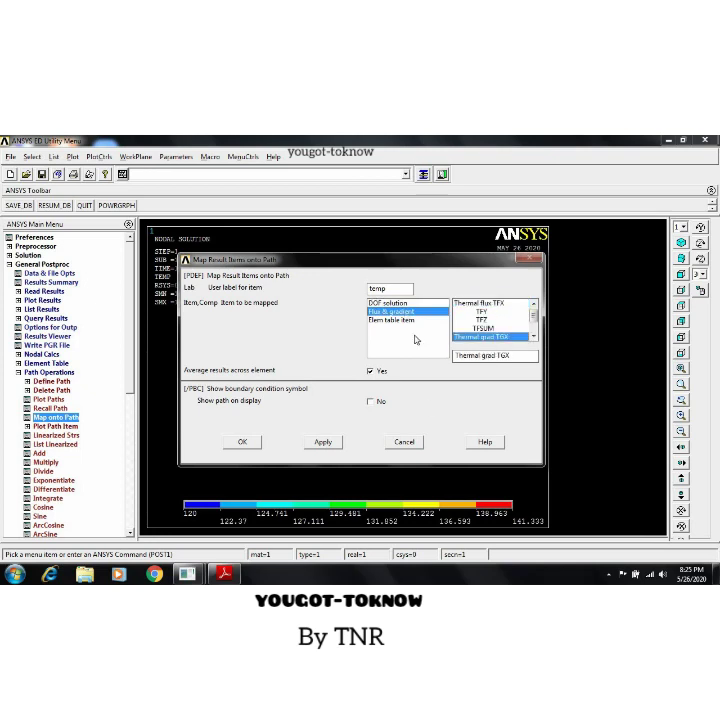
drag(393, 288, 367, 288)
text(grad)
click(241, 442)
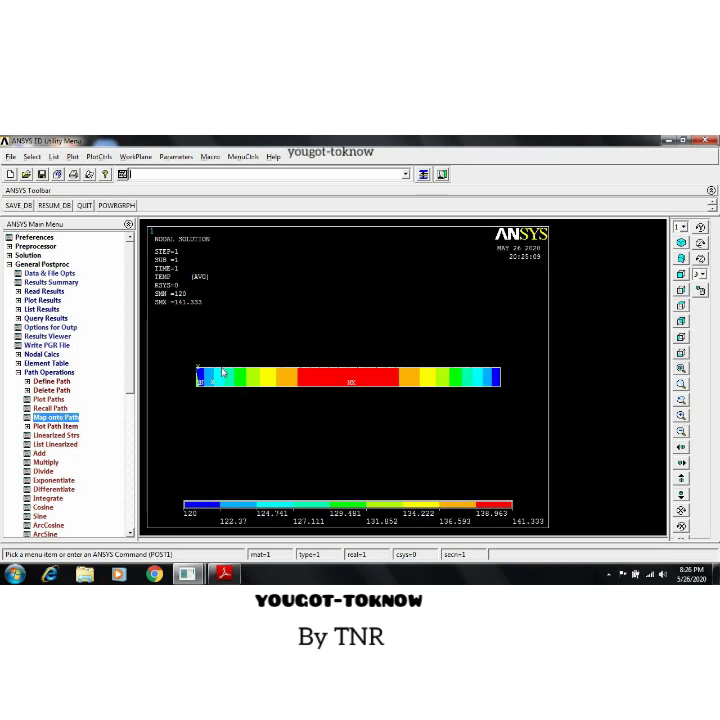
- Plot the path item TEMP on a graph along the path distance
click(60, 426)
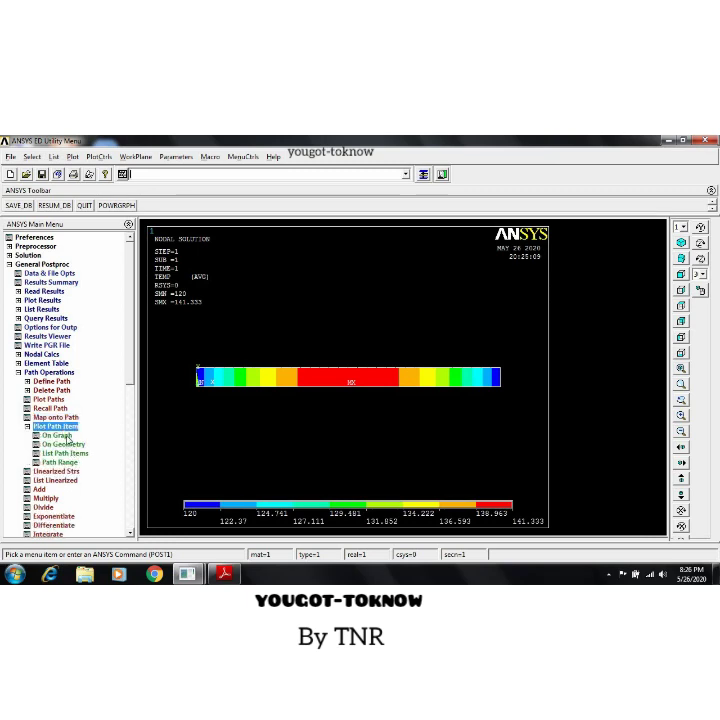
click(67, 436)
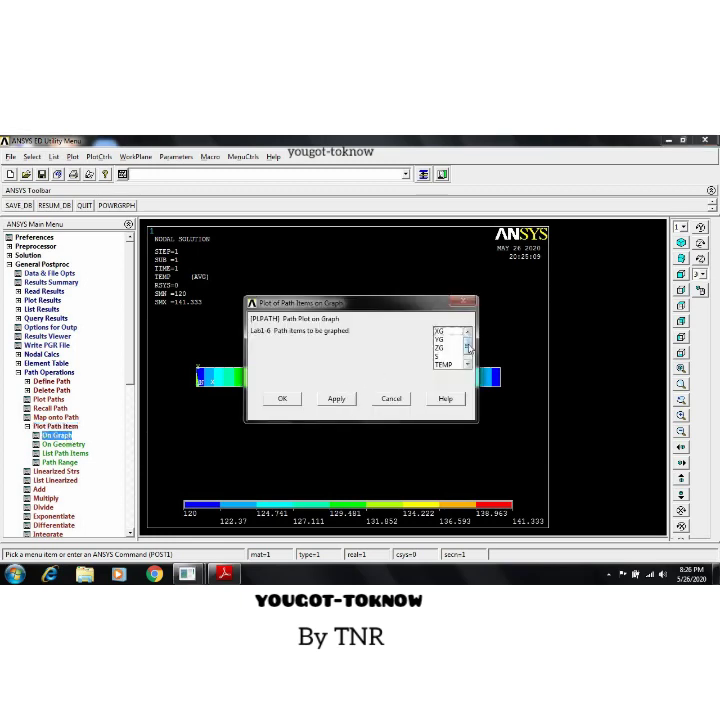
scroll(452, 357, down, 1)
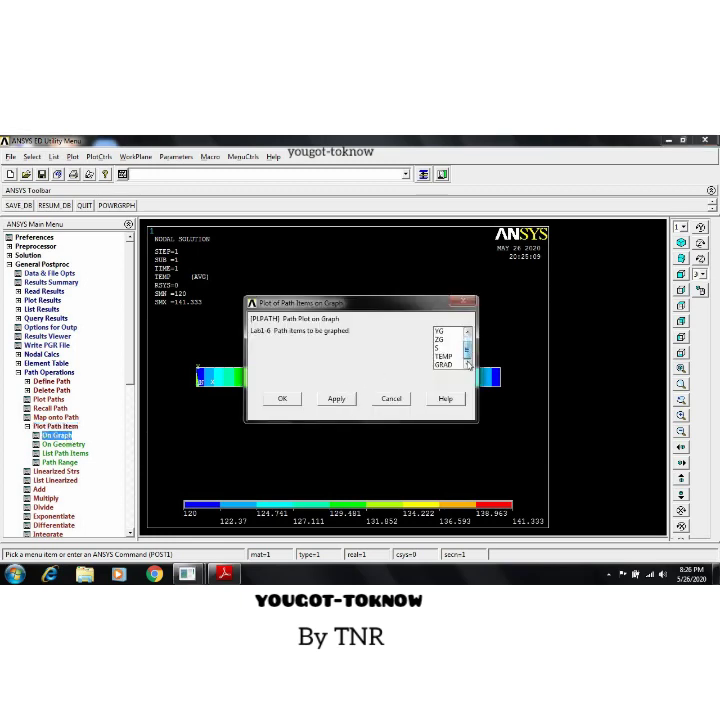
click(282, 399)
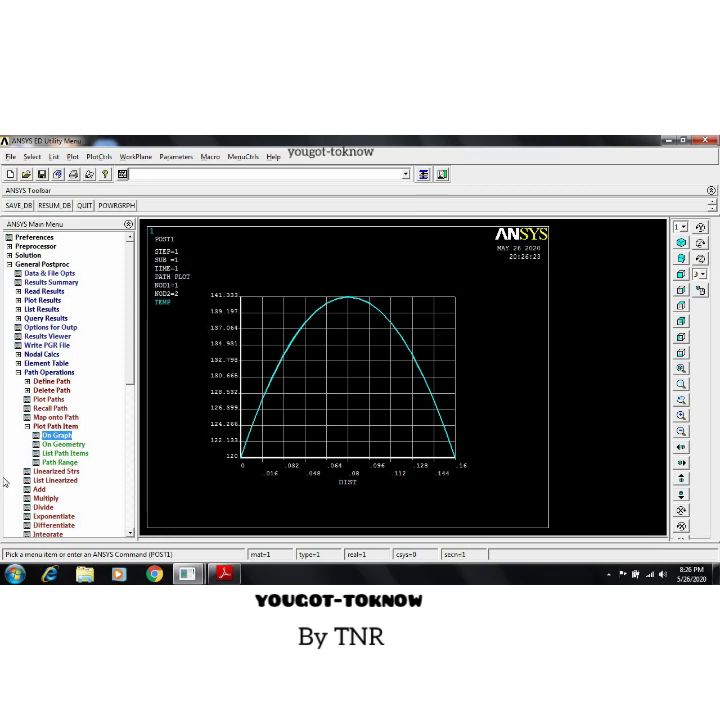
- Plot the path item GRAD on a graph, with TEMP deselected
click(60, 436)
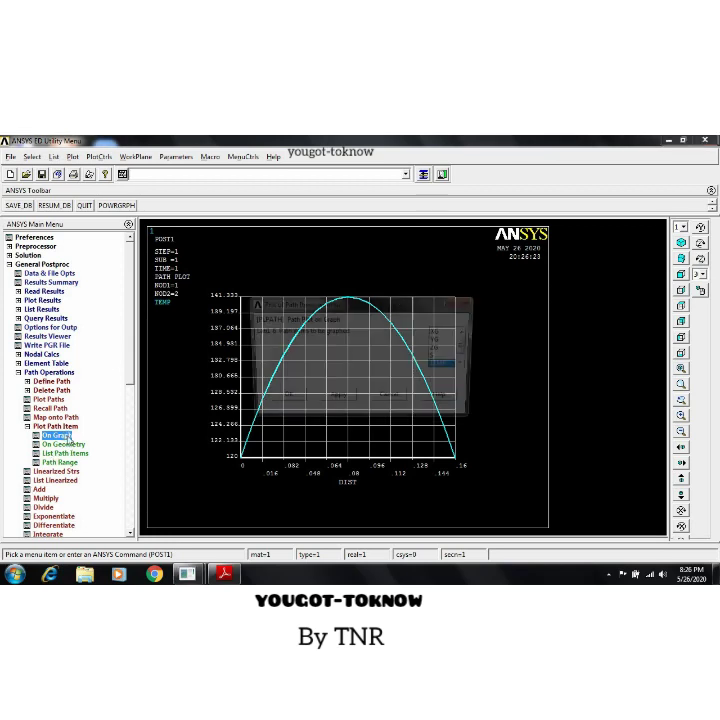
click(468, 365)
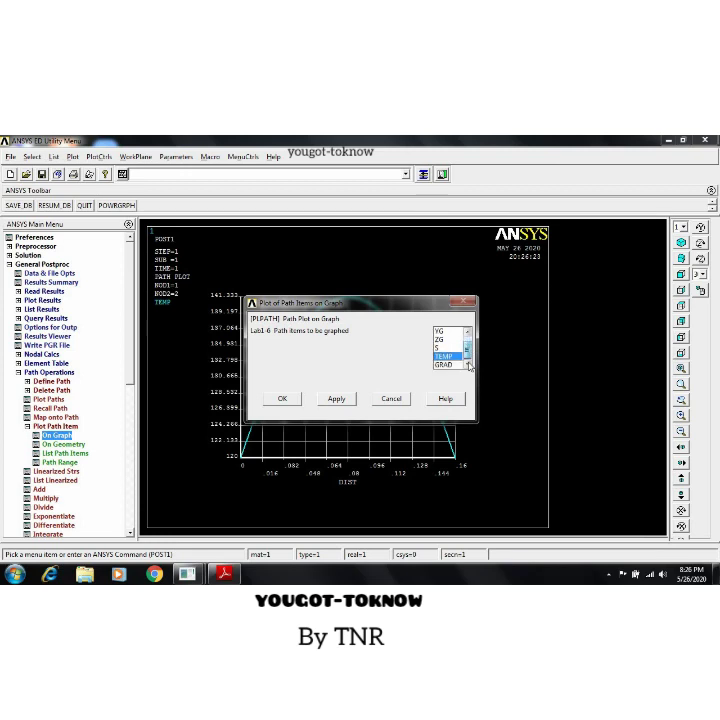
click(456, 357)
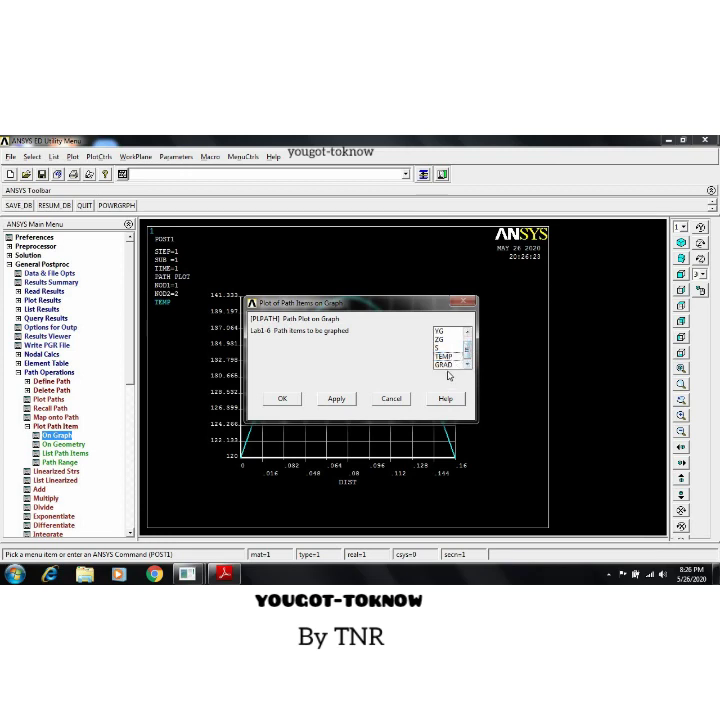
click(282, 398)
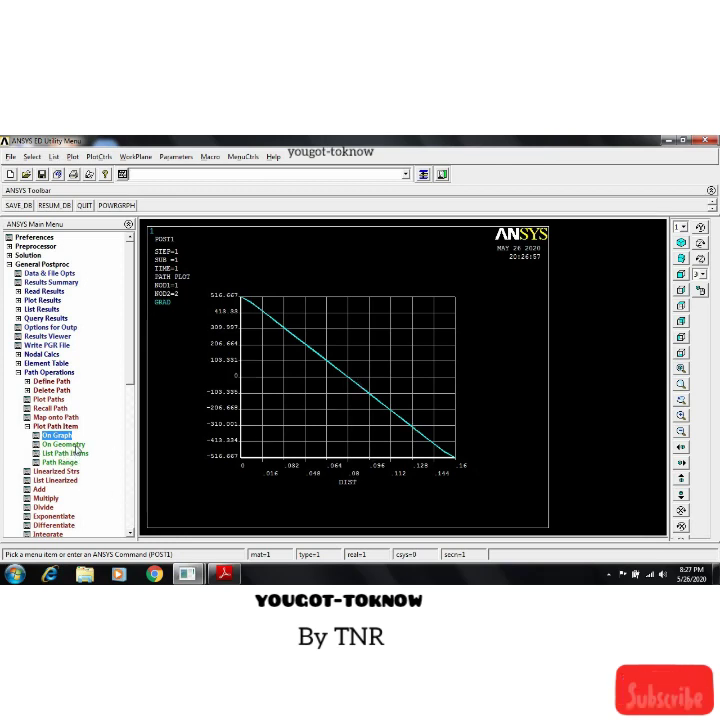
- Plot the path item TEMP on the geometry without nodes, using a scale factor offset of 1
click(64, 444)
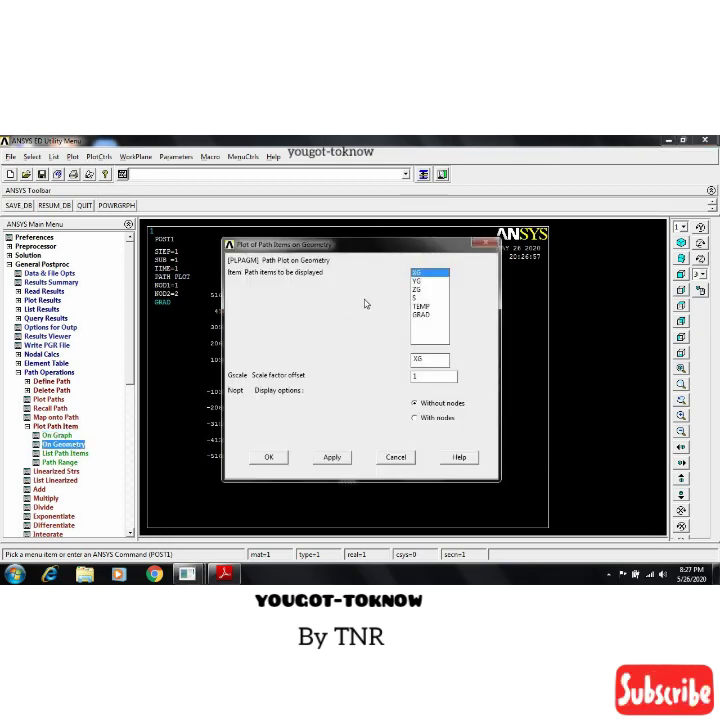
click(421, 306)
click(268, 457)
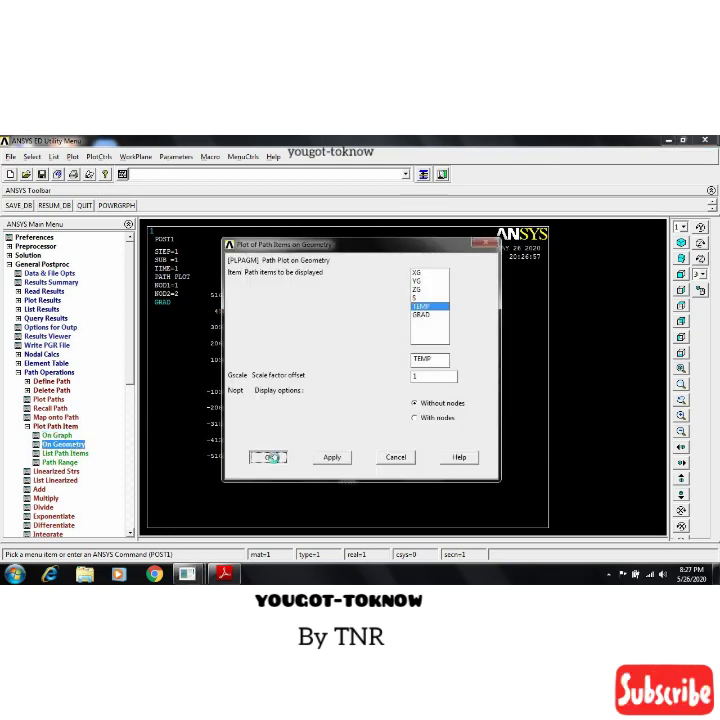
right_drag(316, 444, 408, 497)
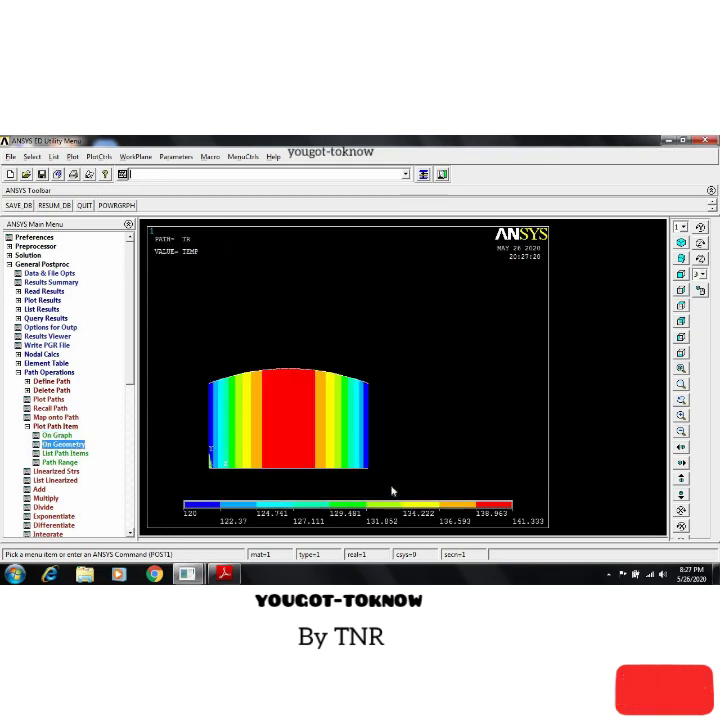
right_drag(202, 369, 384, 477)
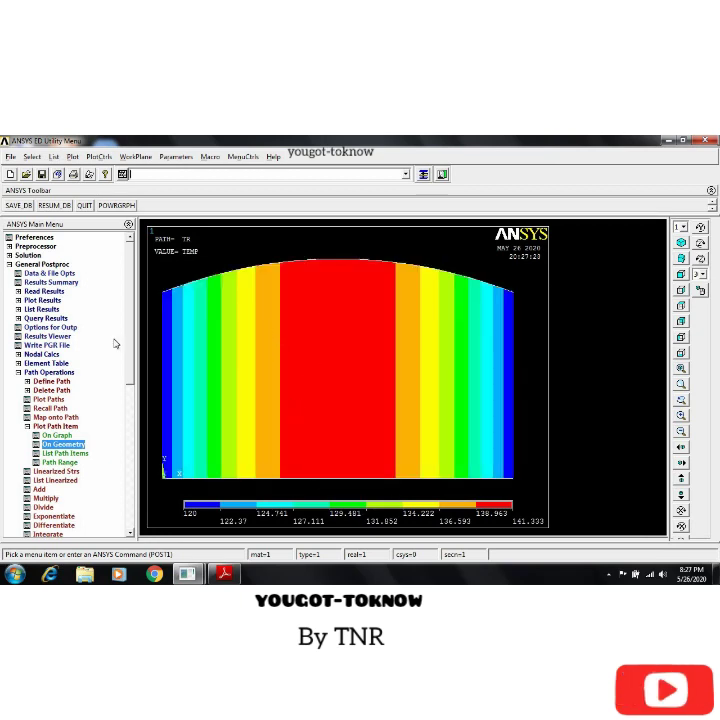
- Plot the path item GRAD on the geometry without nodes, using a scale factor offset of 1, and frame the gradient plot
click(70, 446)
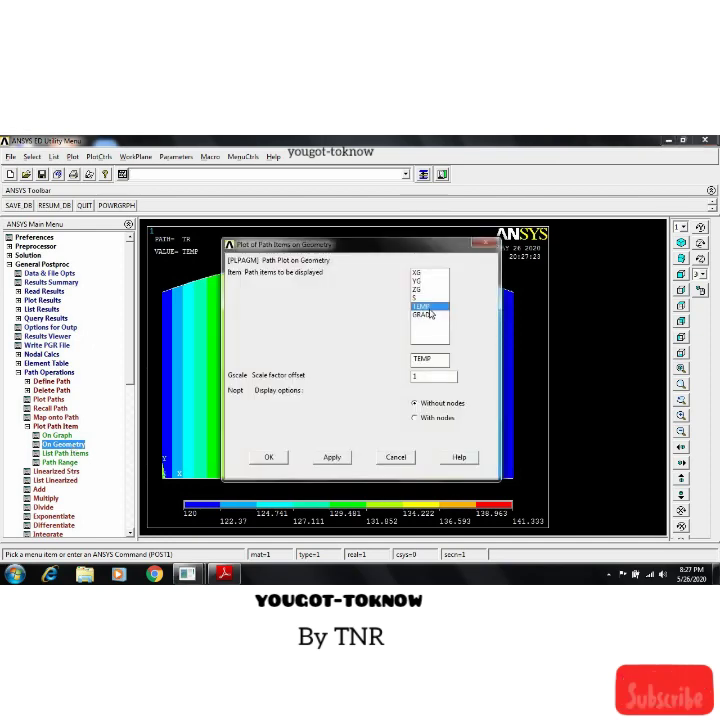
click(273, 461)
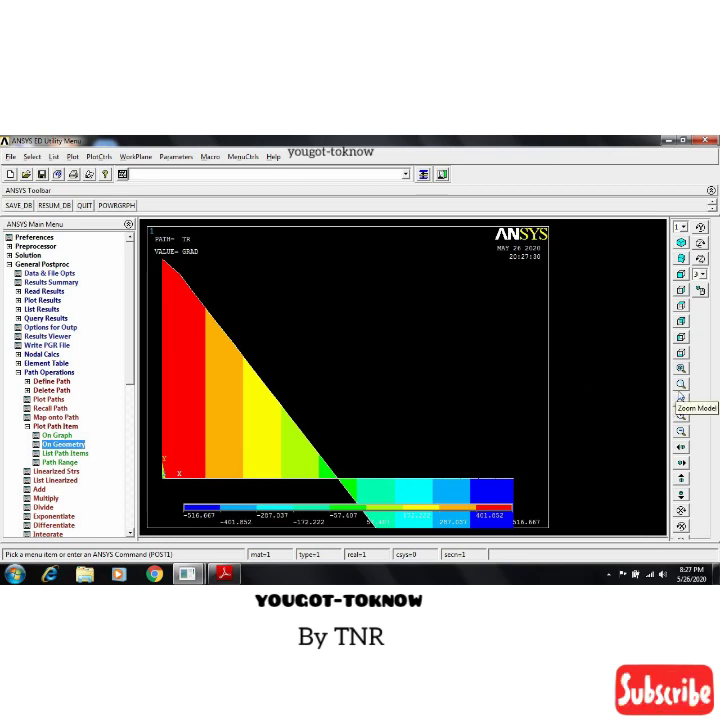
click(681, 368)
click(681, 384)
click(270, 416)
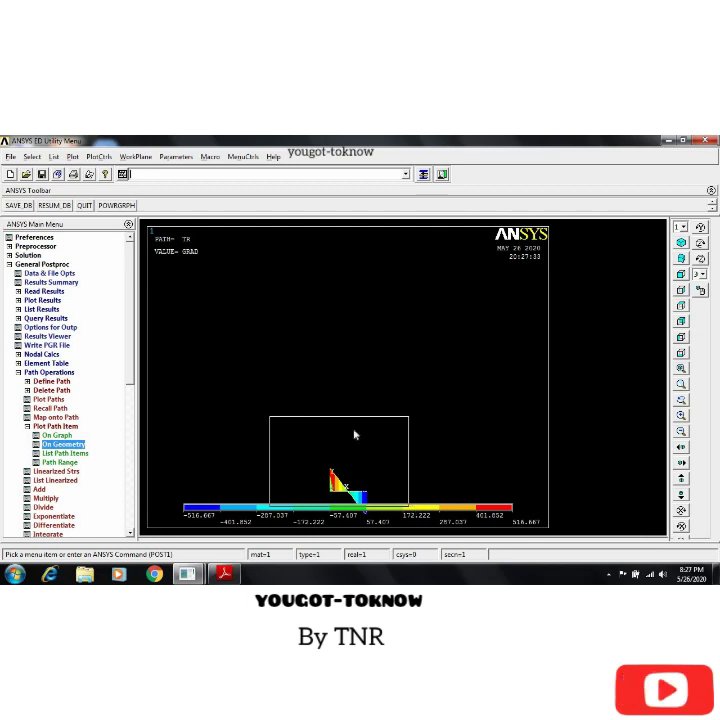
click(681, 370)
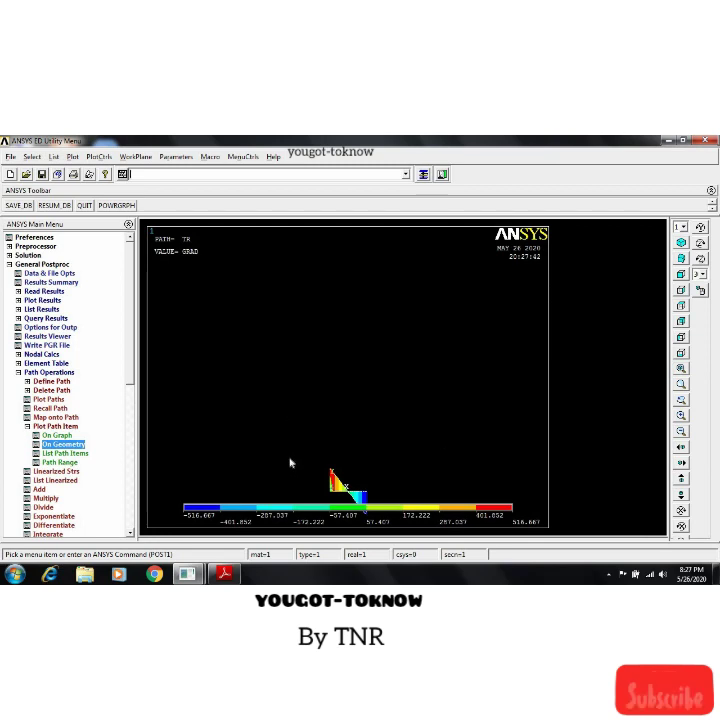
drag(290, 463, 438, 492)
click(249, 386)
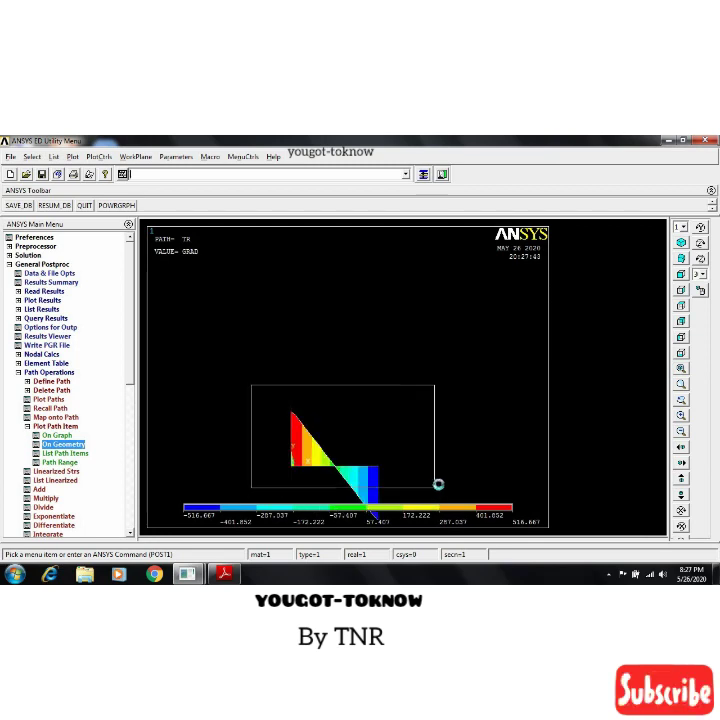
click(434, 482)
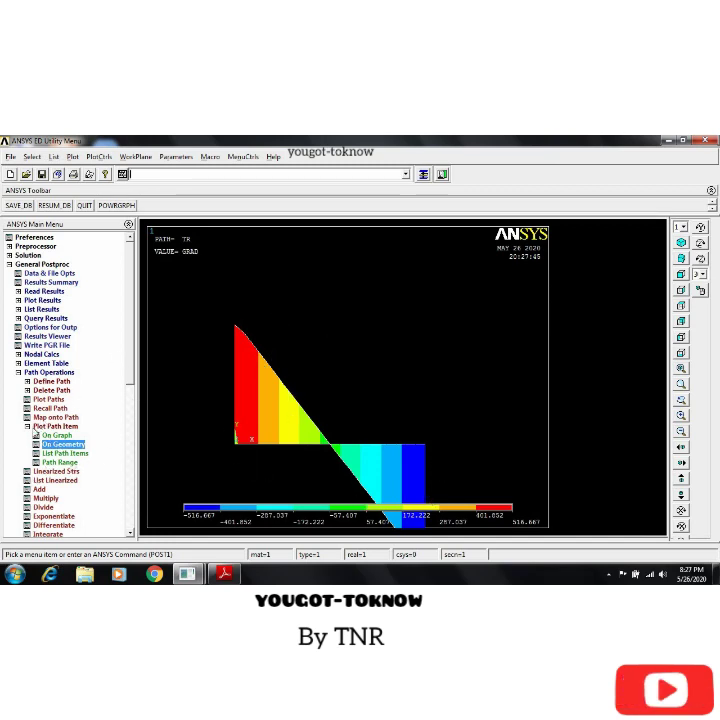
- Collapse the plot path item and path operations groups after finishing the path plots
click(55, 426)
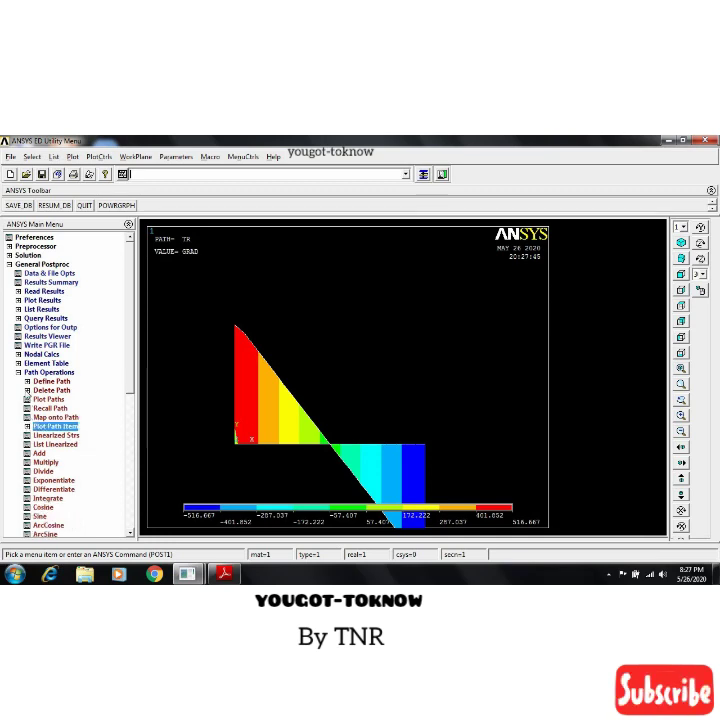
click(17, 372)
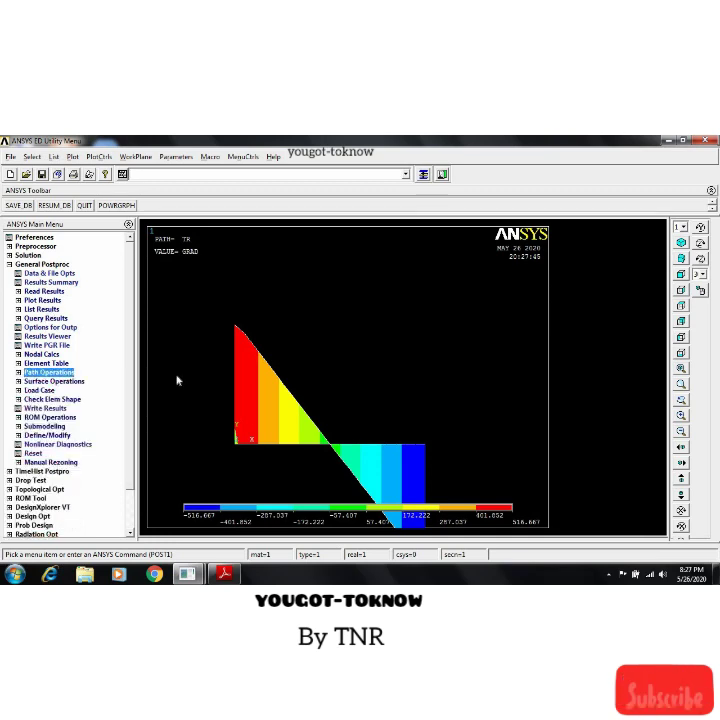